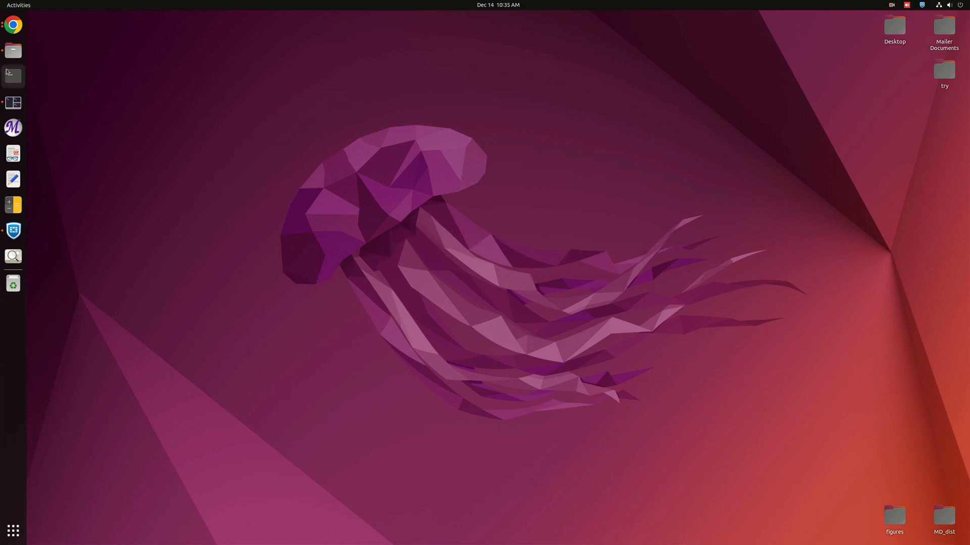
Open a terminal and list the files in the test directory.
left_click(13, 103)
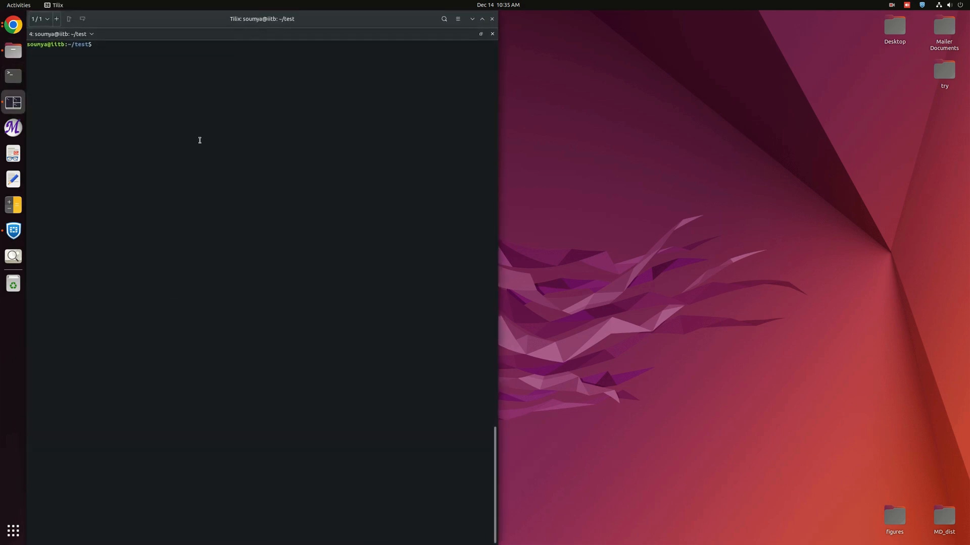
type("ls")
key("Return")
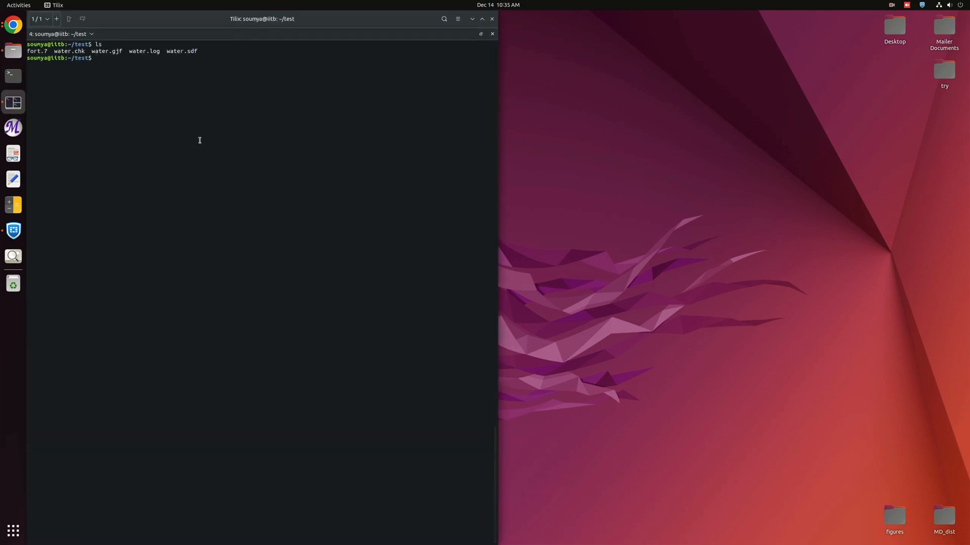
Launch GaussView with the water.gjf input file.
type("gview.exe w")
key("Tab")
type("g")
key("Tab")
key("Return")
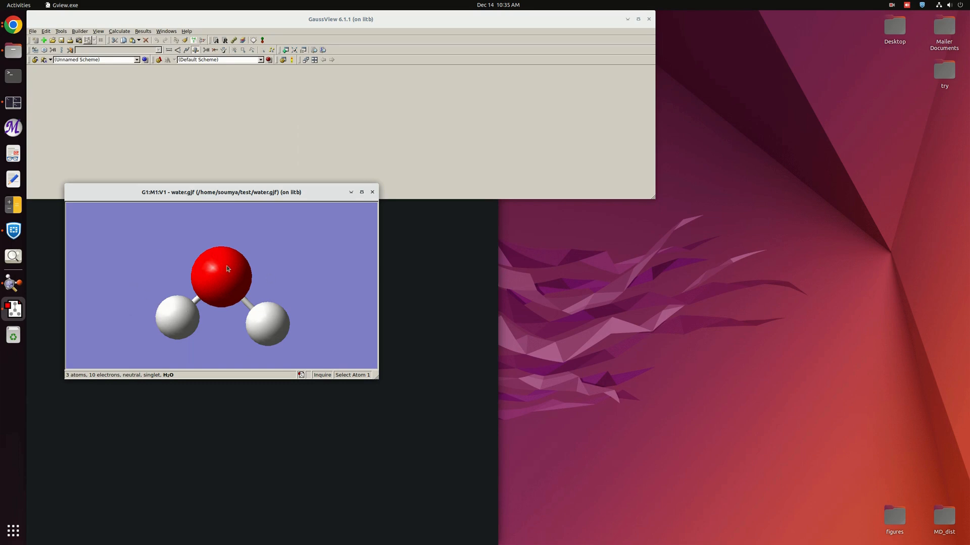
Open the Gaussian Calculation Setup for the water molecule and review its job type, method, Link 0 and guess settings.
right_click(322, 255)
mouse_move(344, 297)
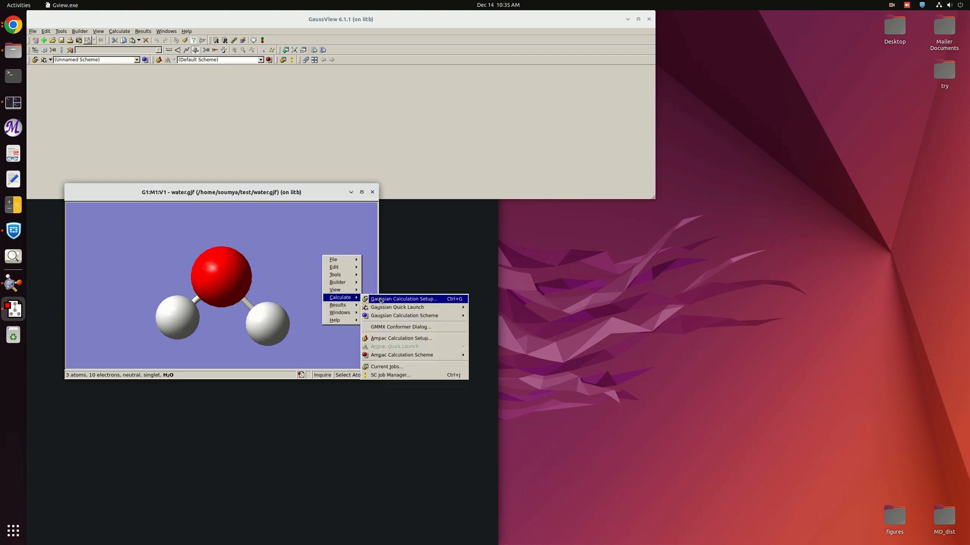
left_click(381, 299)
left_click_drag(451, 194, 409, 162)
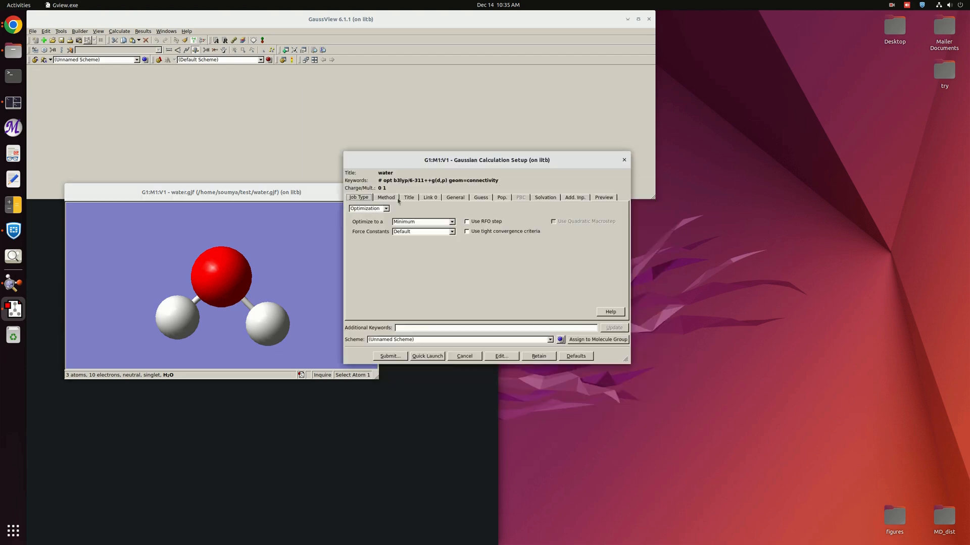
left_click(385, 198)
left_click(358, 198)
left_click(387, 198)
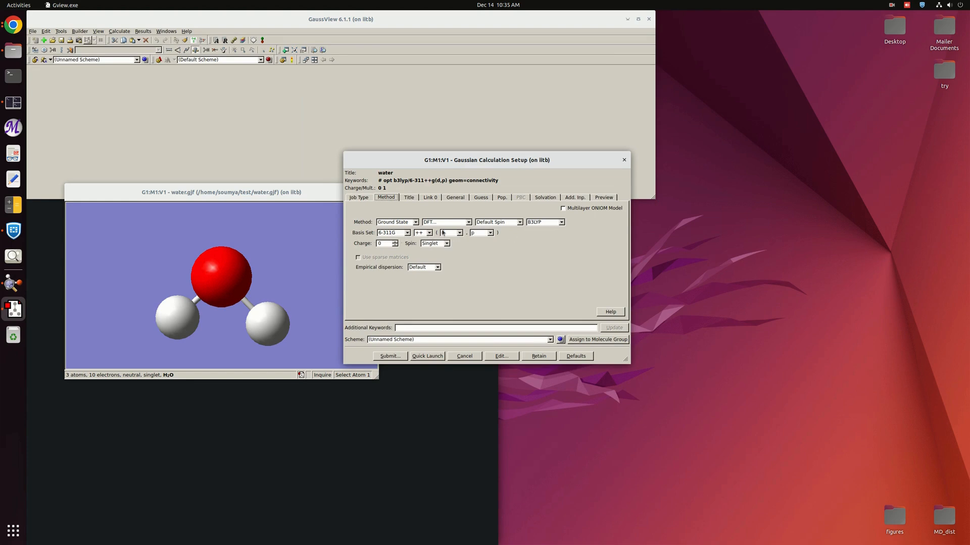
left_click(432, 198)
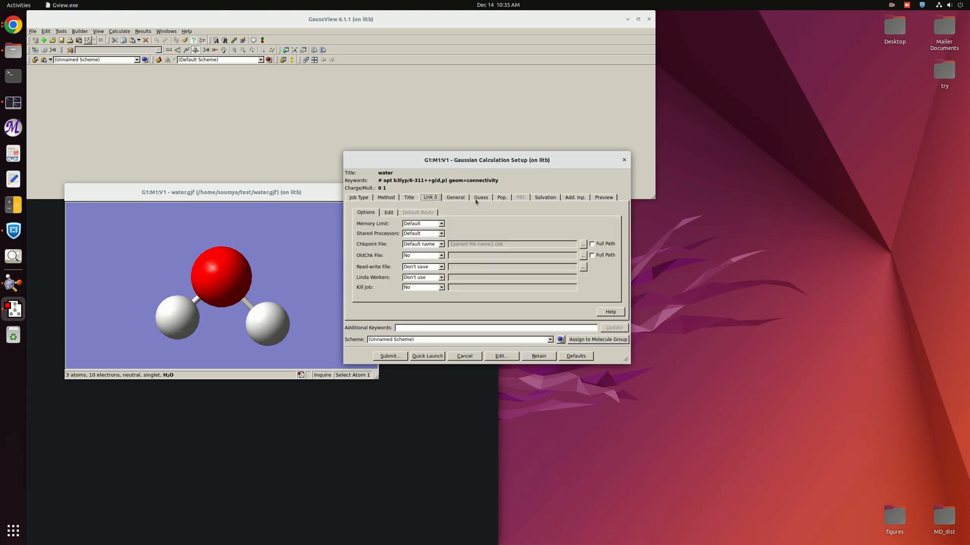
left_click(481, 197)
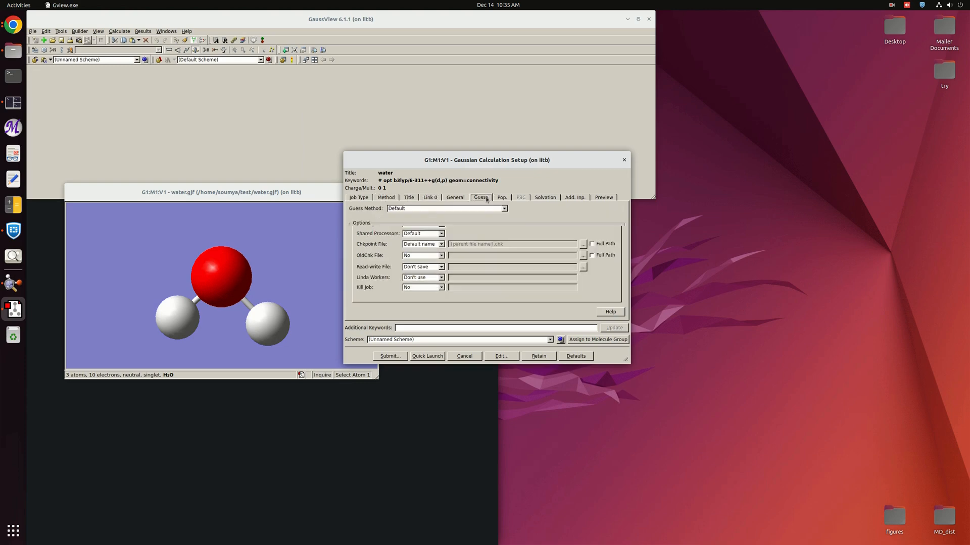
Submit the existing water.gjf input file as the Gaussian job.
left_click(390, 356)
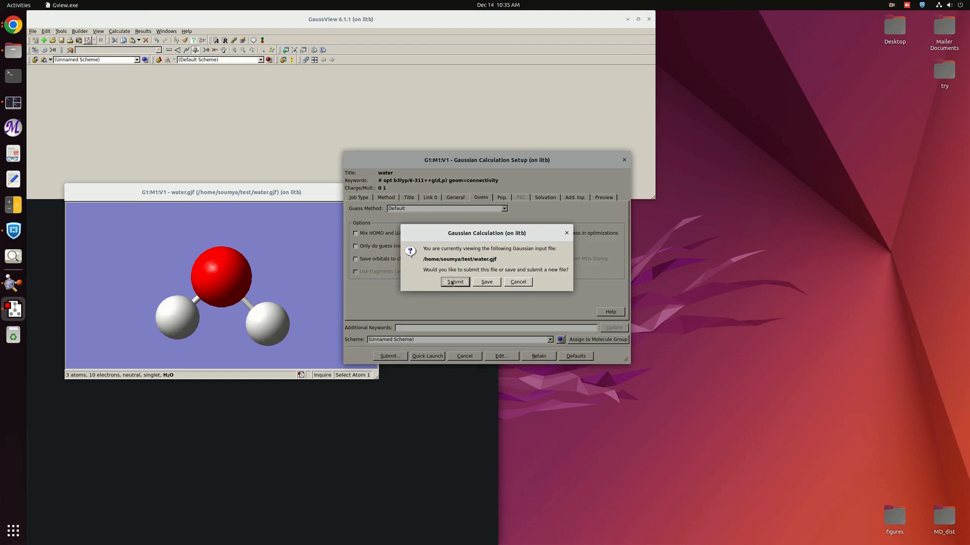
left_click(455, 282)
left_click(475, 312)
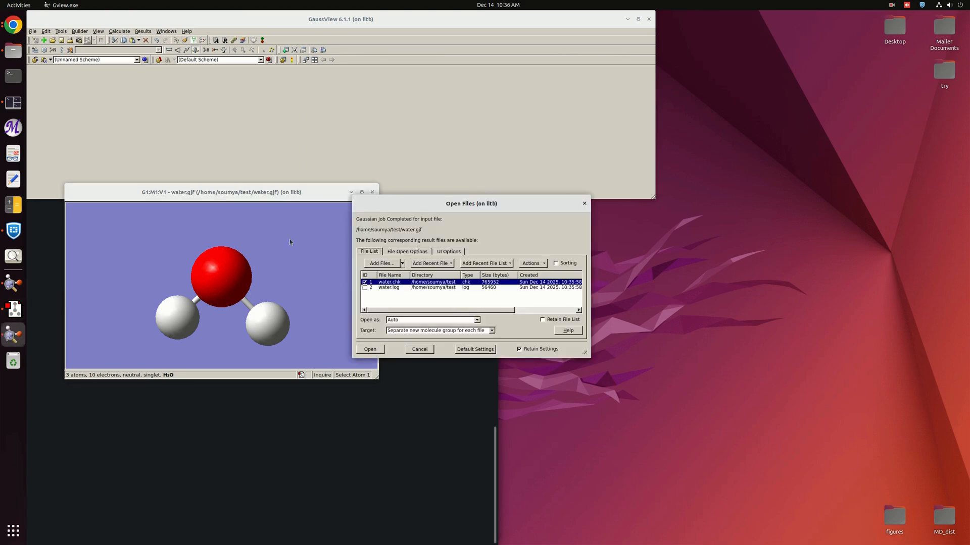
Open only the water.log result file from the completed job.
left_click(365, 282)
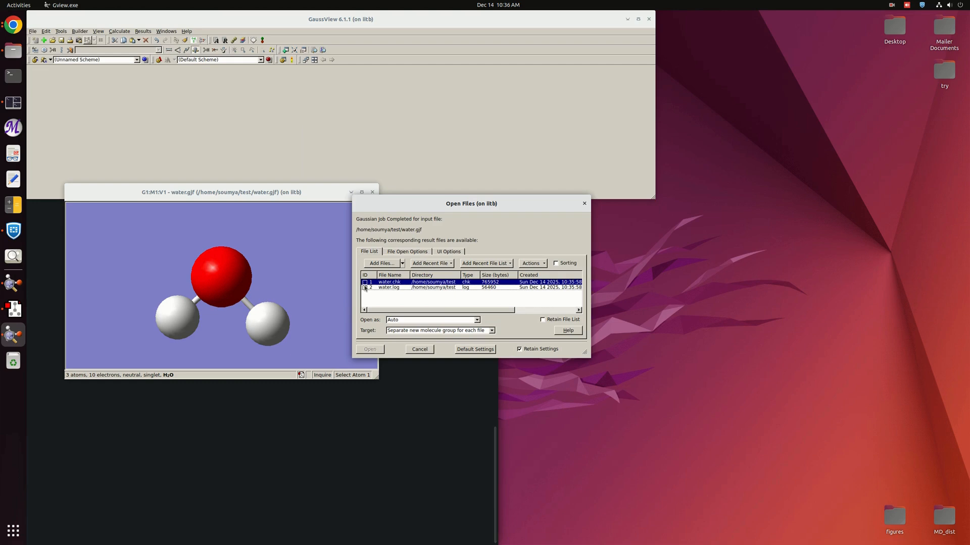
left_click(369, 349)
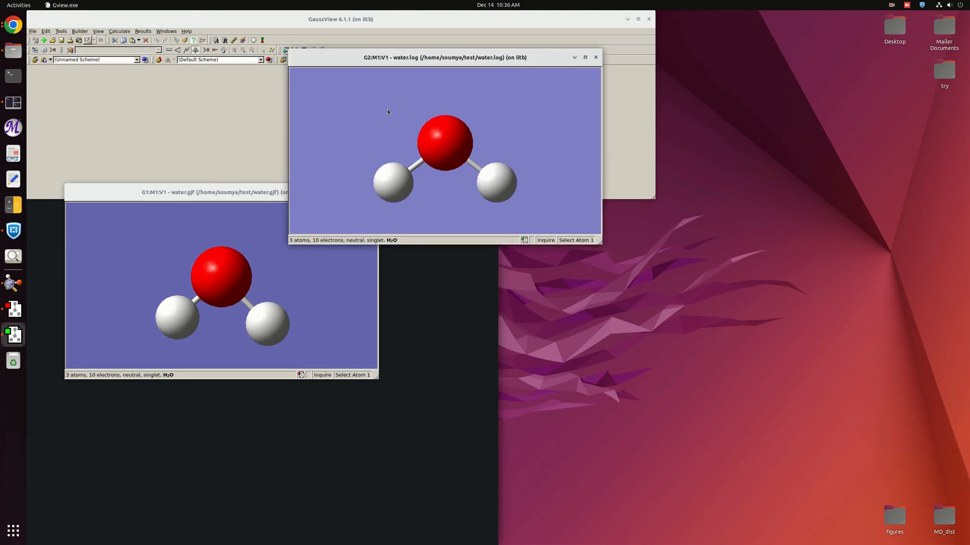
Measure the O–H bond length and the H–O–H angle of the optimized water structure.
left_click_drag(452, 202, 445, 199)
left_click(392, 180)
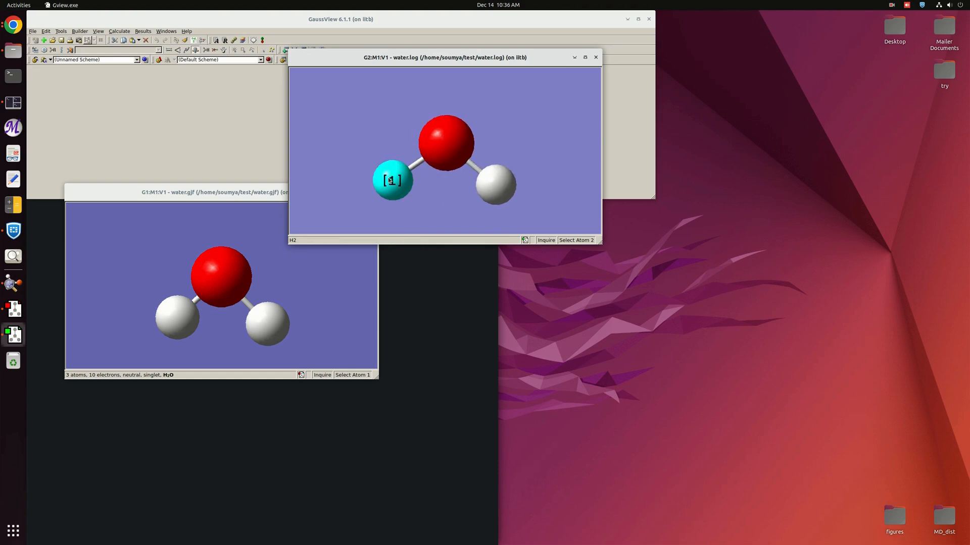
left_click(447, 149)
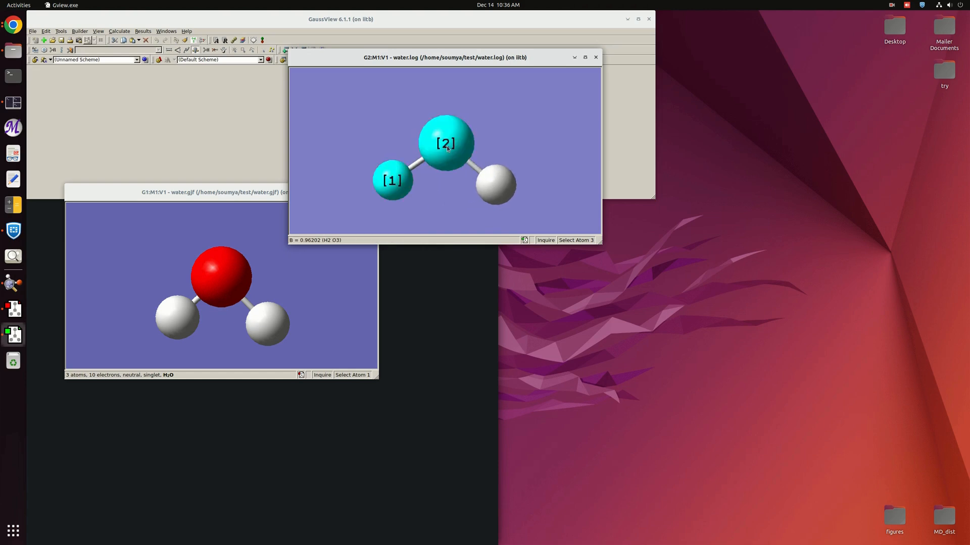
left_click(394, 185)
left_click(394, 185)
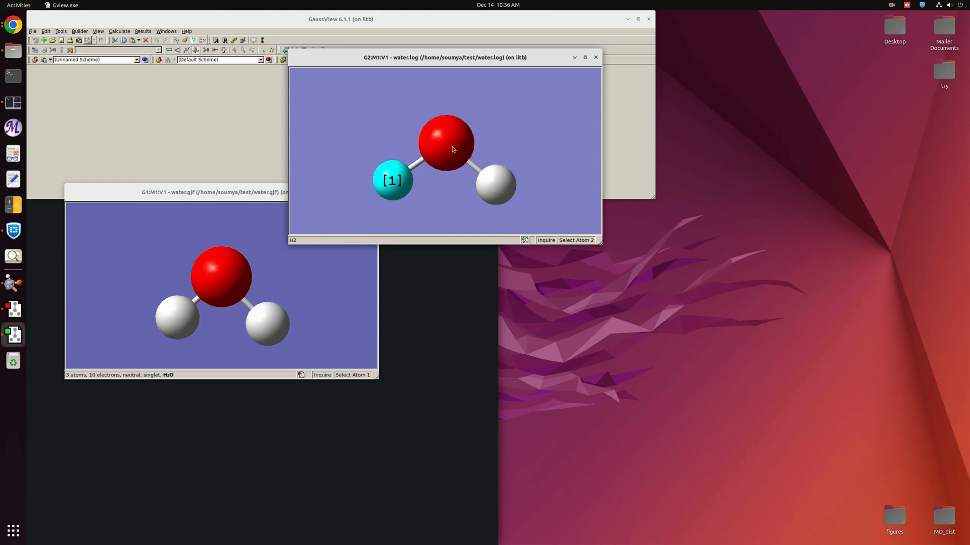
left_click(451, 145)
left_click(495, 184)
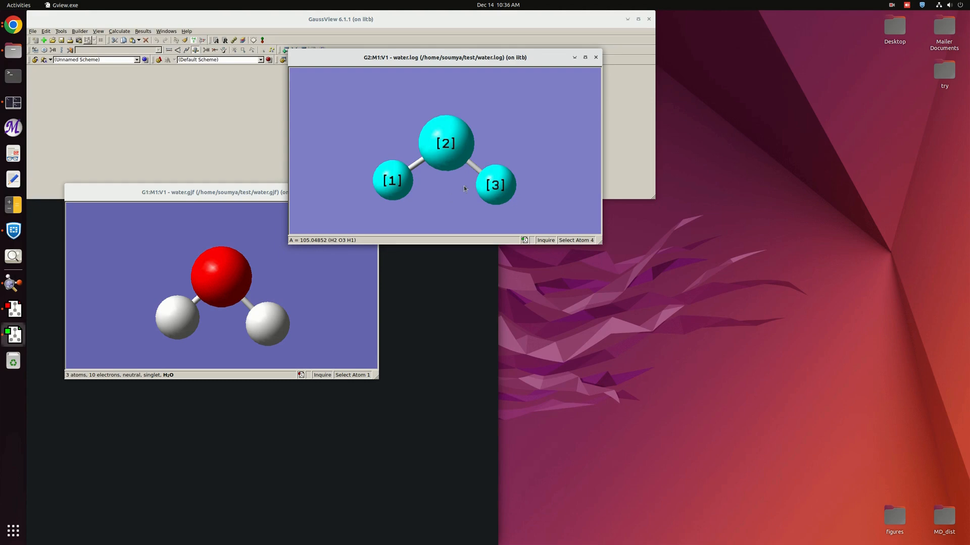
left_click_drag(456, 61, 325, 82)
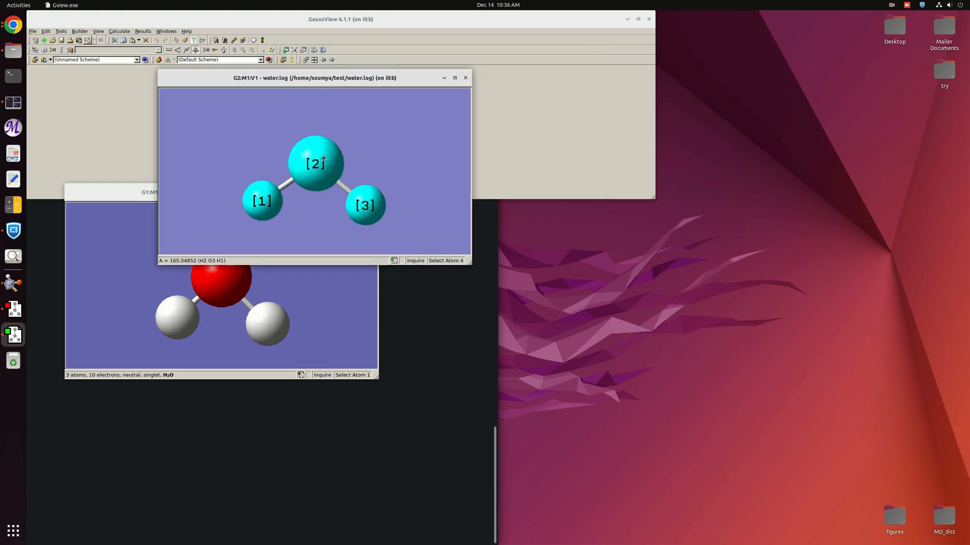
left_click(369, 152)
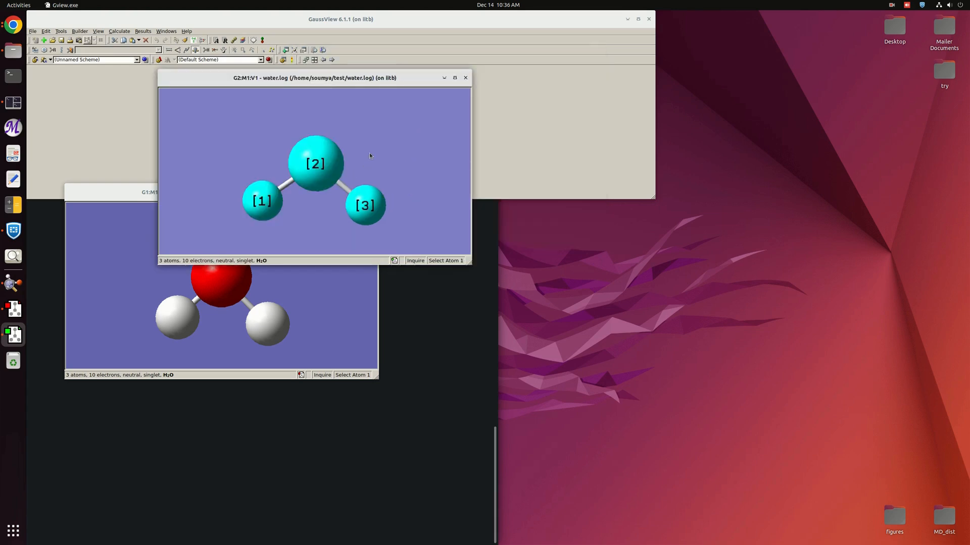
Open the calculation setup for the optimized structure and change the job type to Energy.
right_click(425, 176)
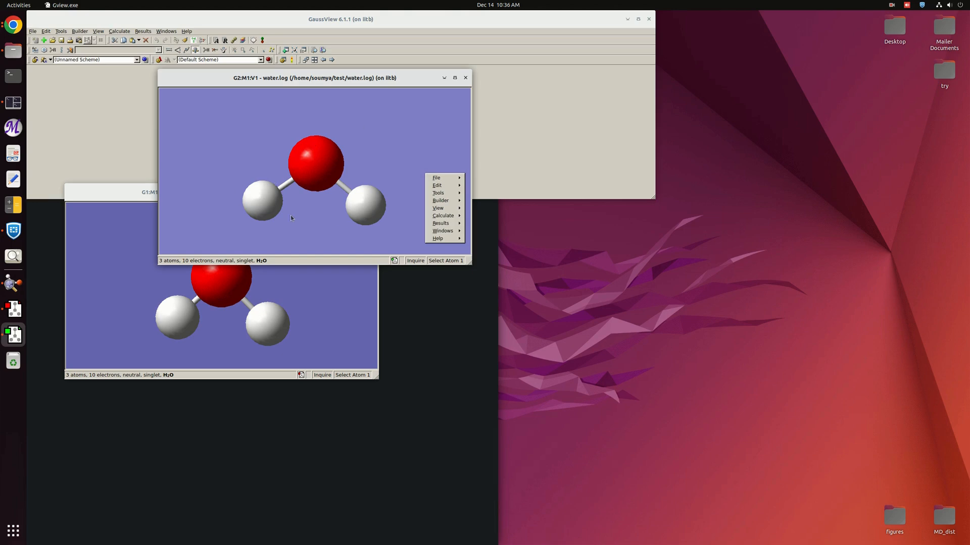
mouse_move(444, 215)
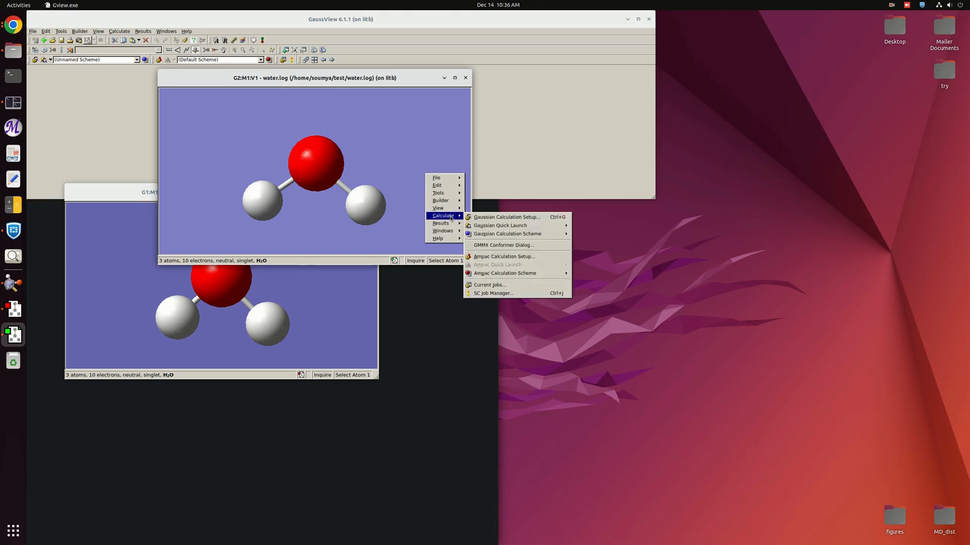
left_click(483, 218)
left_click_drag(353, 276, 594, 123)
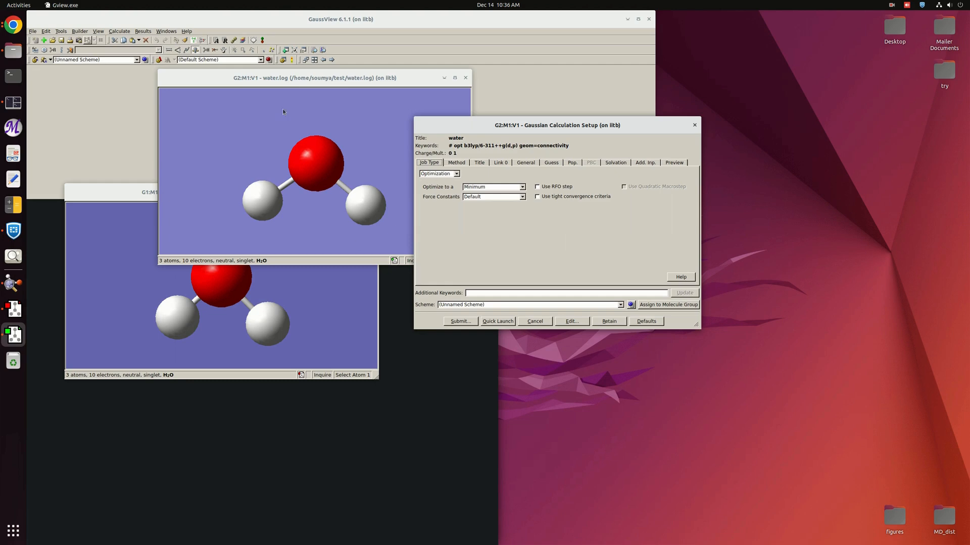
left_click(457, 173)
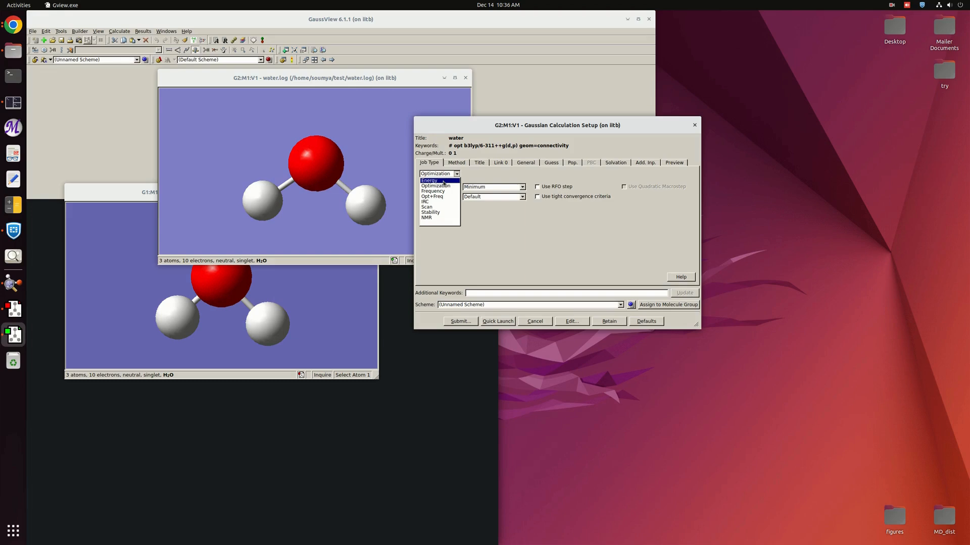
left_click(444, 180)
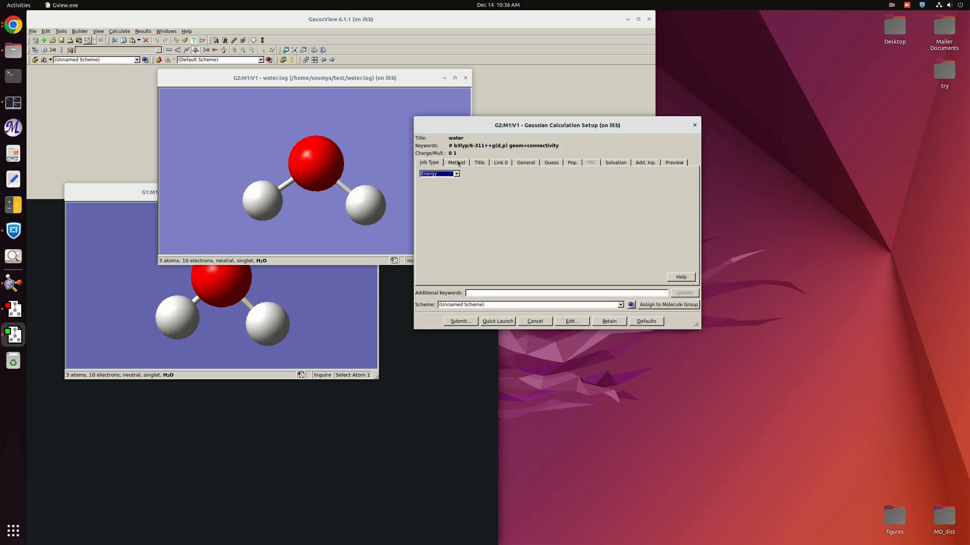
Set the job title to nbo_water.
left_click(458, 163)
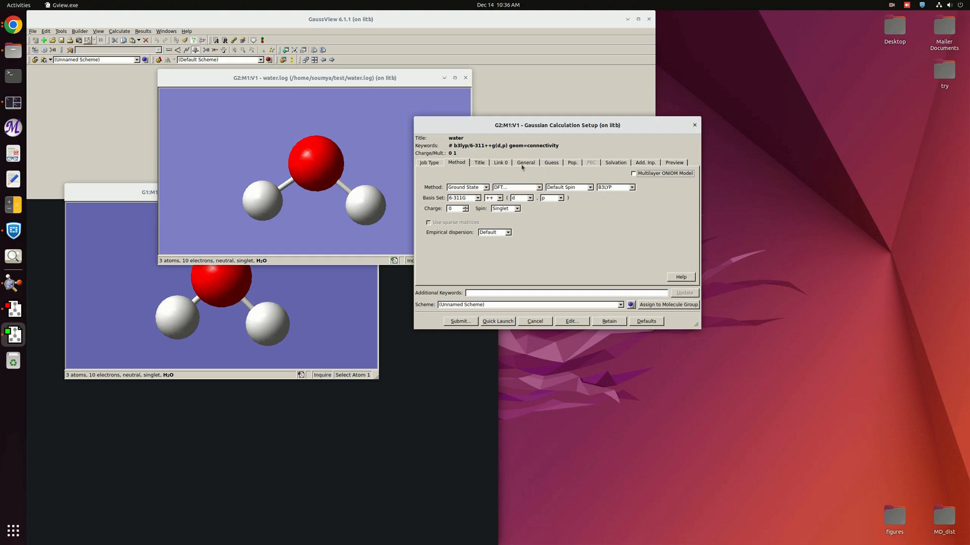
left_click(479, 163)
type("nbo_water")
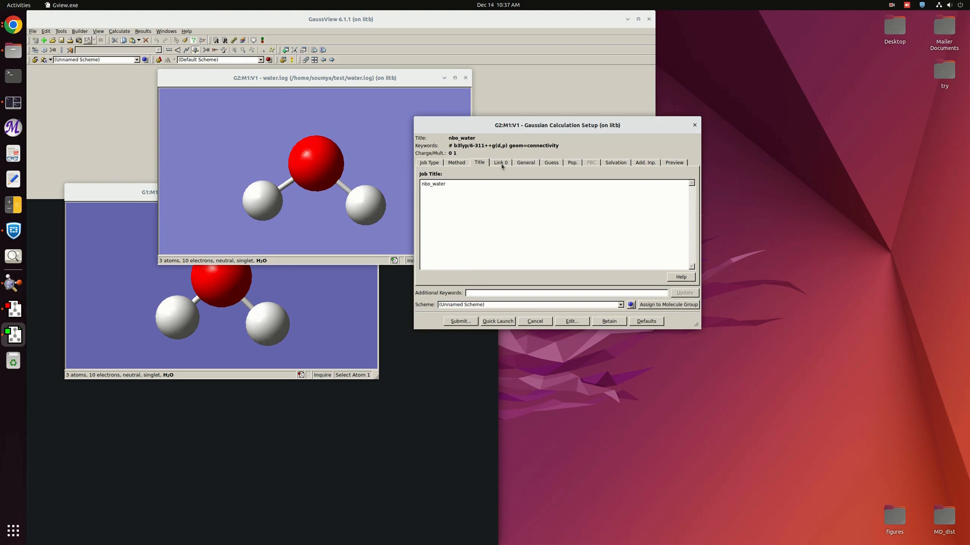
Set the Link 0 memory limit to 4GB and shared processors to 4.
left_click(500, 164)
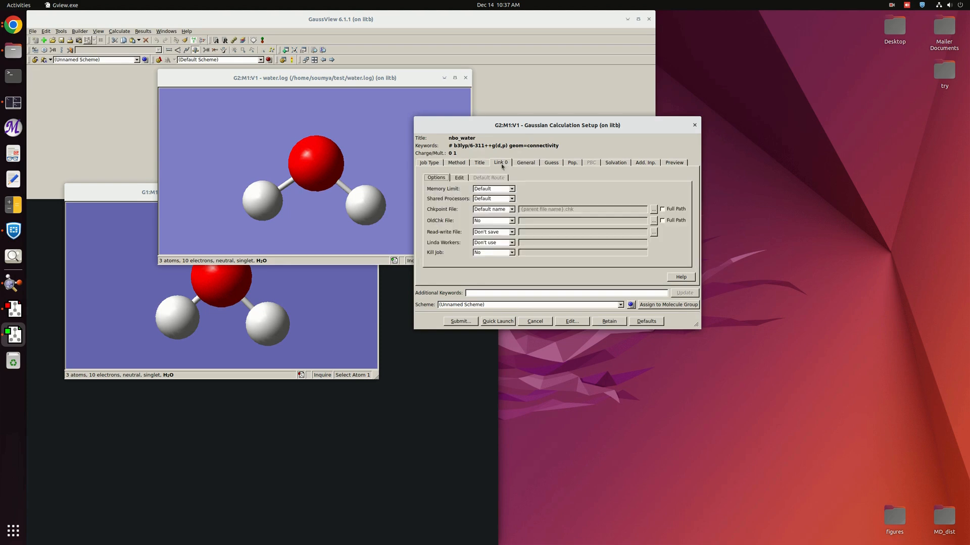
left_click(511, 189)
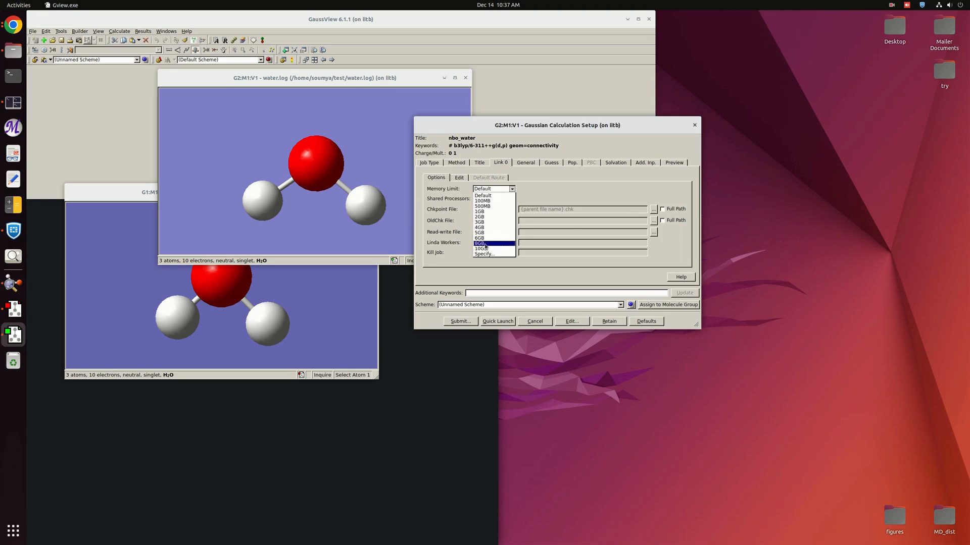
left_click(480, 227)
left_click(511, 198)
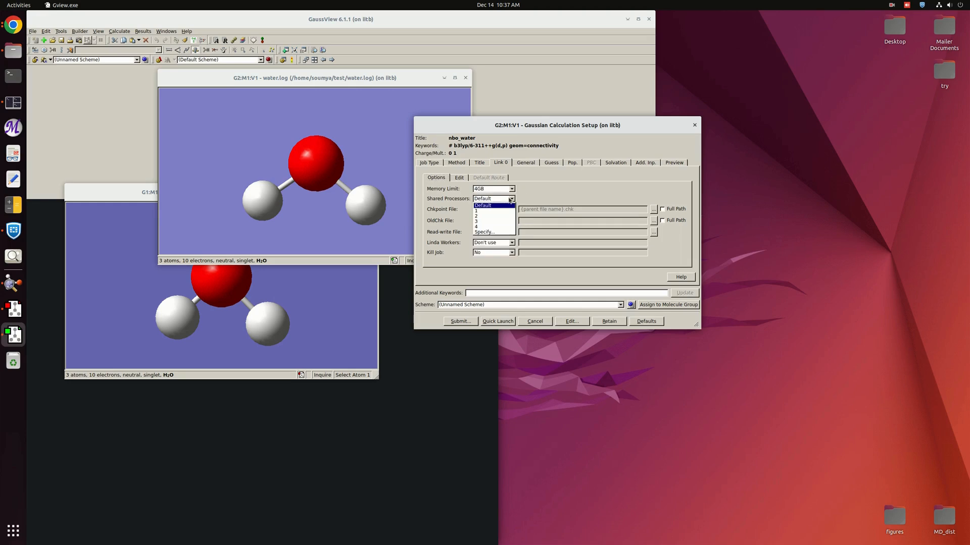
left_click(482, 226)
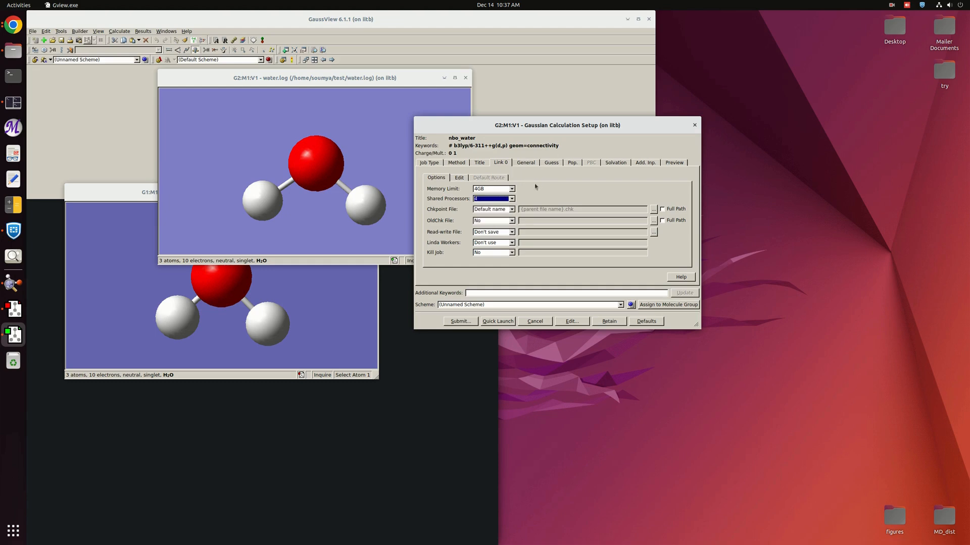
Request a Full NBO calculation in the population analysis settings.
left_click(525, 164)
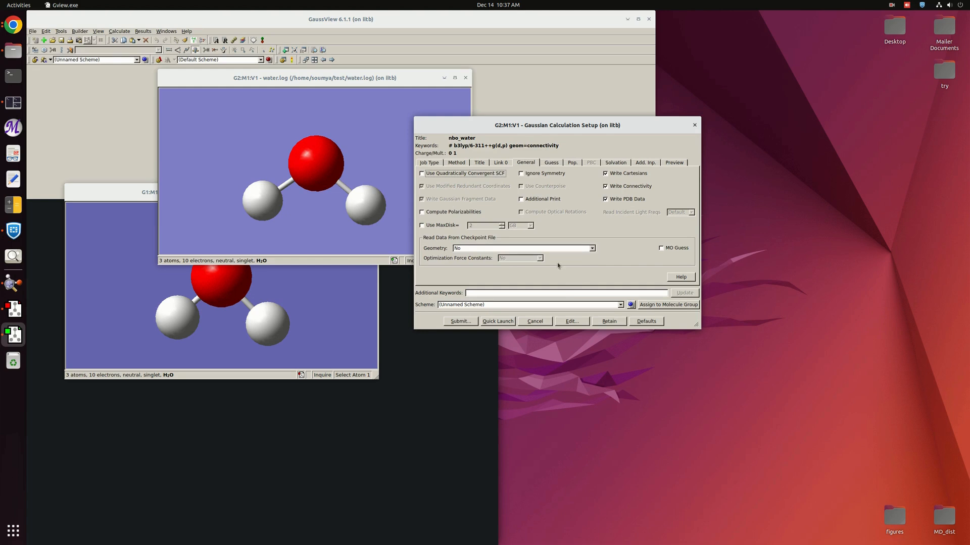
left_click(550, 163)
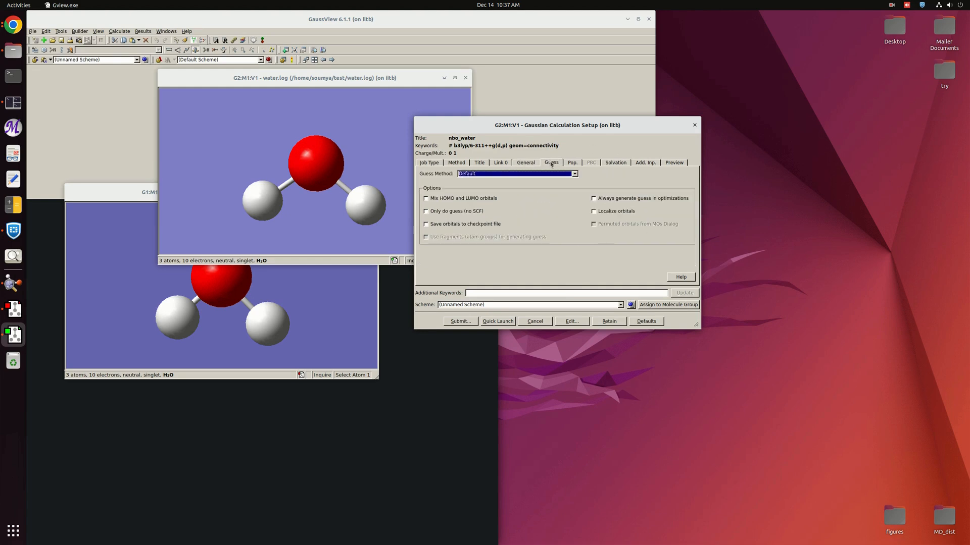
left_click(572, 163)
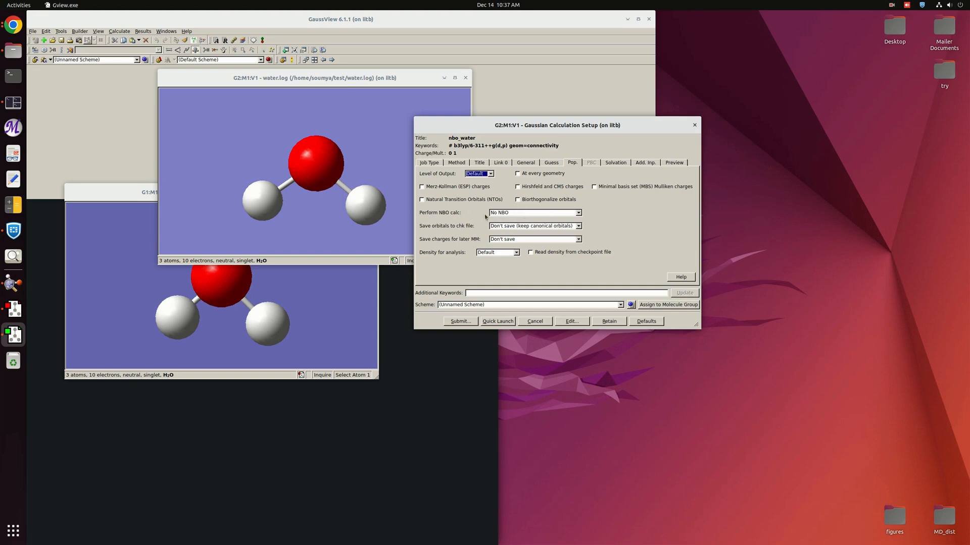
left_click(579, 212)
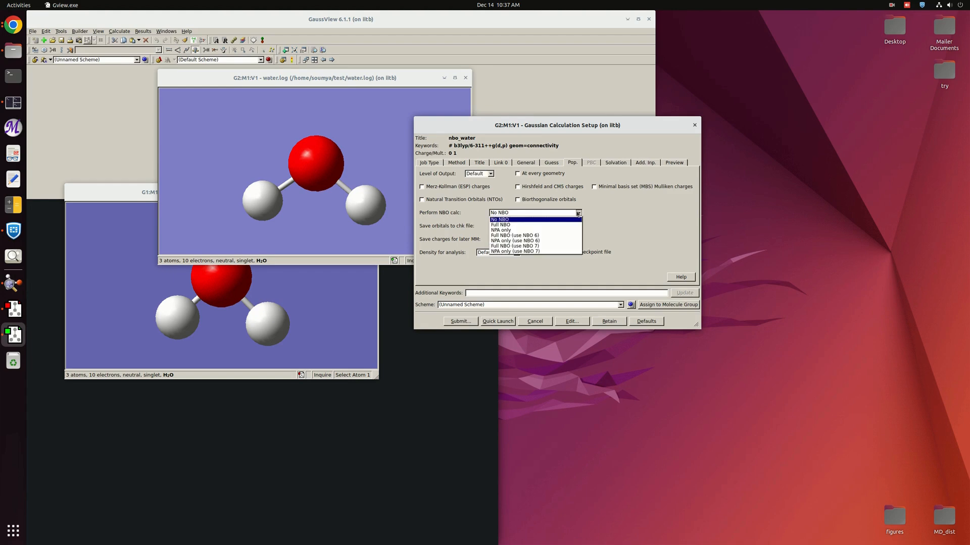
left_click(527, 225)
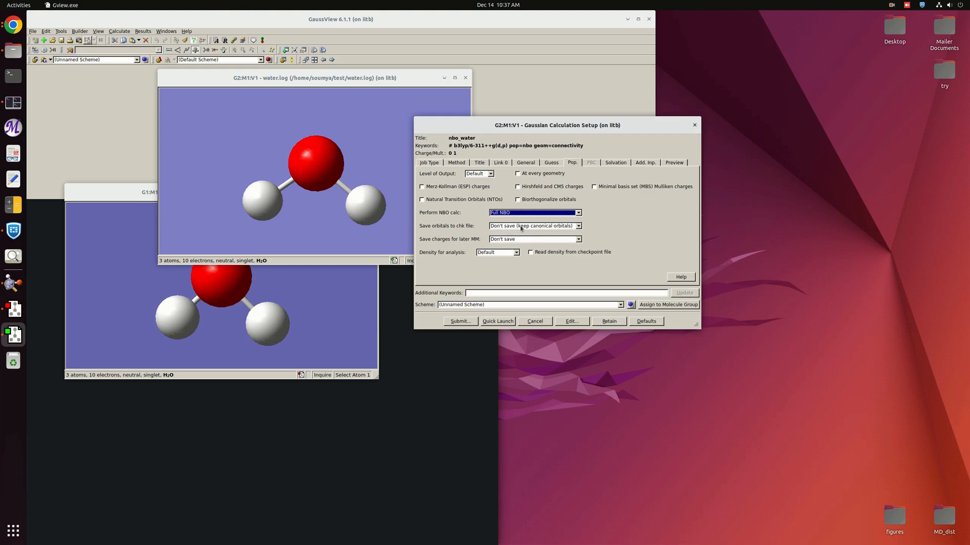
Set the checkpoint orbital saving option to Save NBOs.
left_click(578, 227)
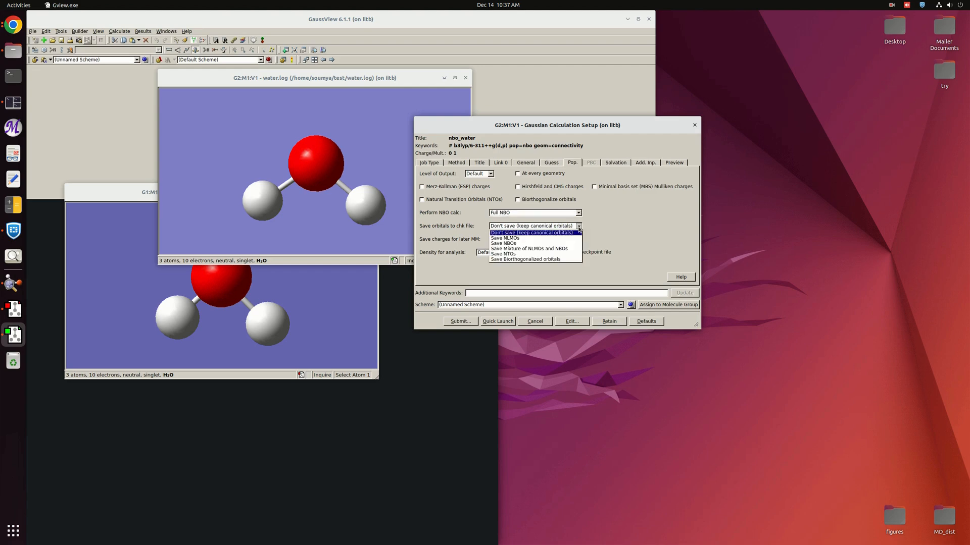
left_click(519, 244)
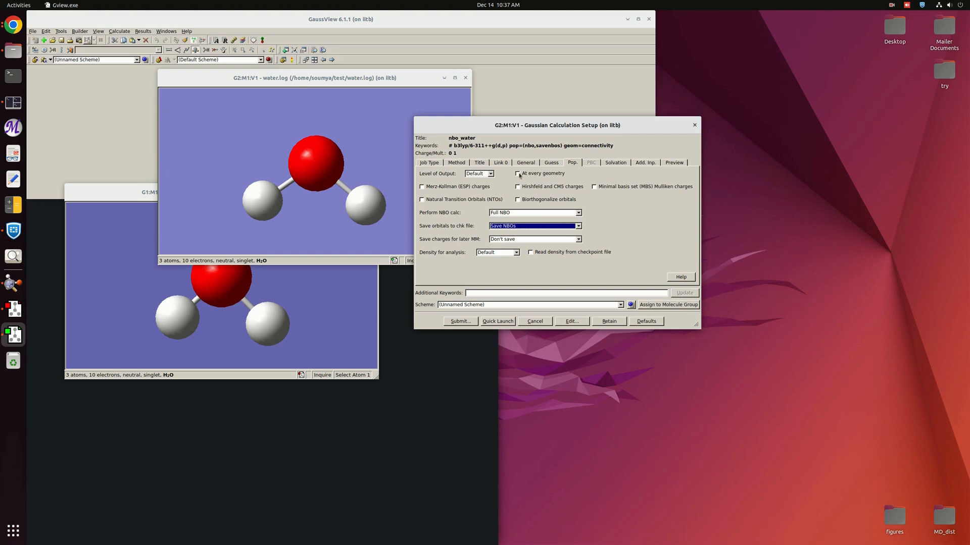
left_click(518, 173)
left_click(518, 174)
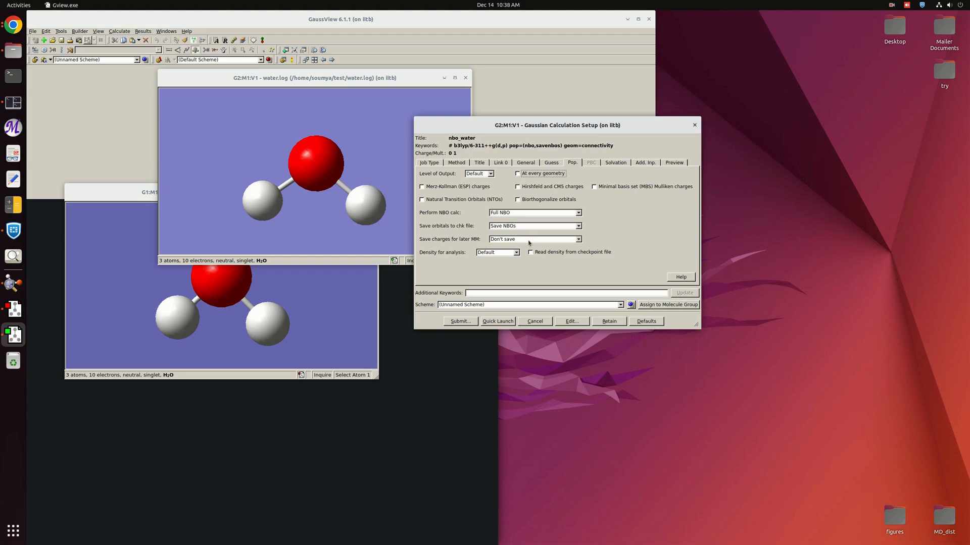
Enable Hirshfeld and CM5 charges, leaving charges for later MM unsaved.
left_click(577, 240)
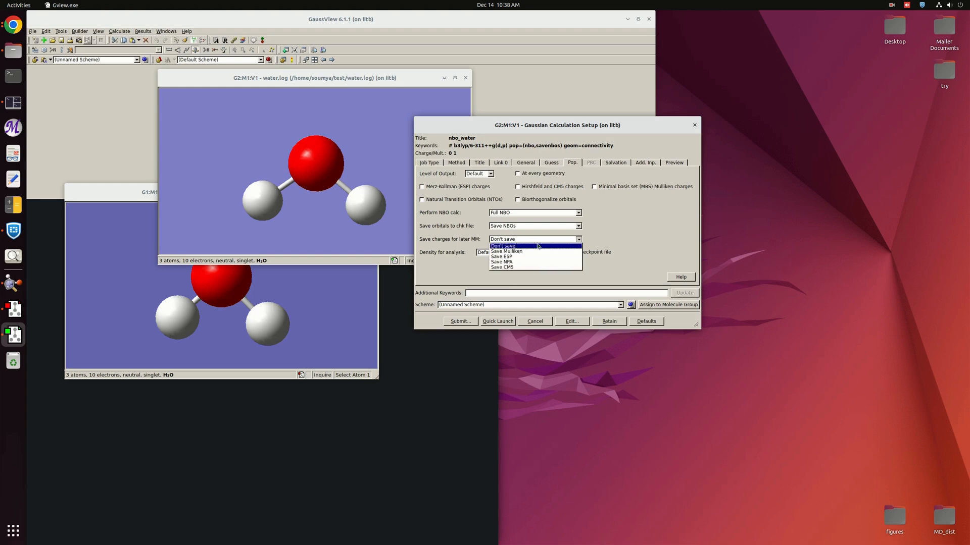
left_click(521, 246)
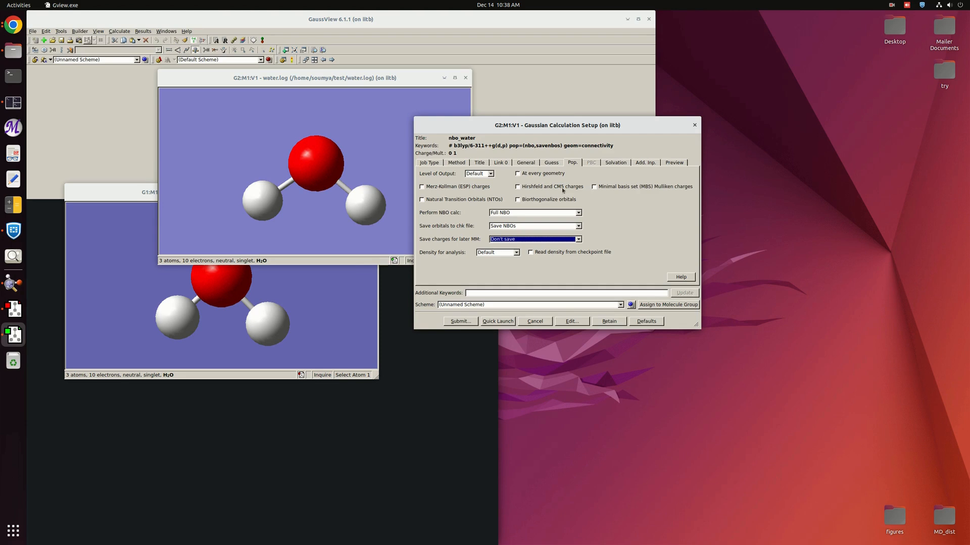
left_click(517, 188)
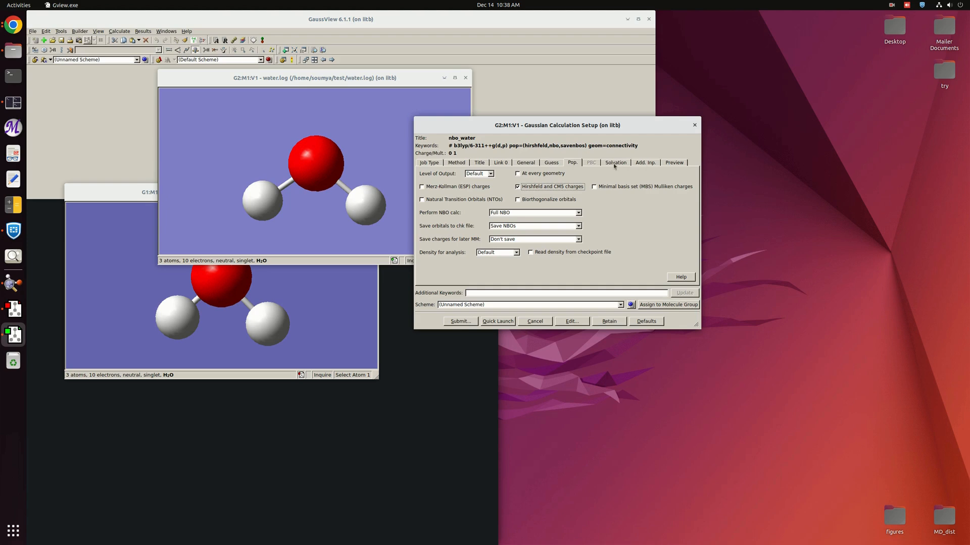
Enter the additional input line $nbo bndidx $end and submit the calculation.
left_click(641, 163)
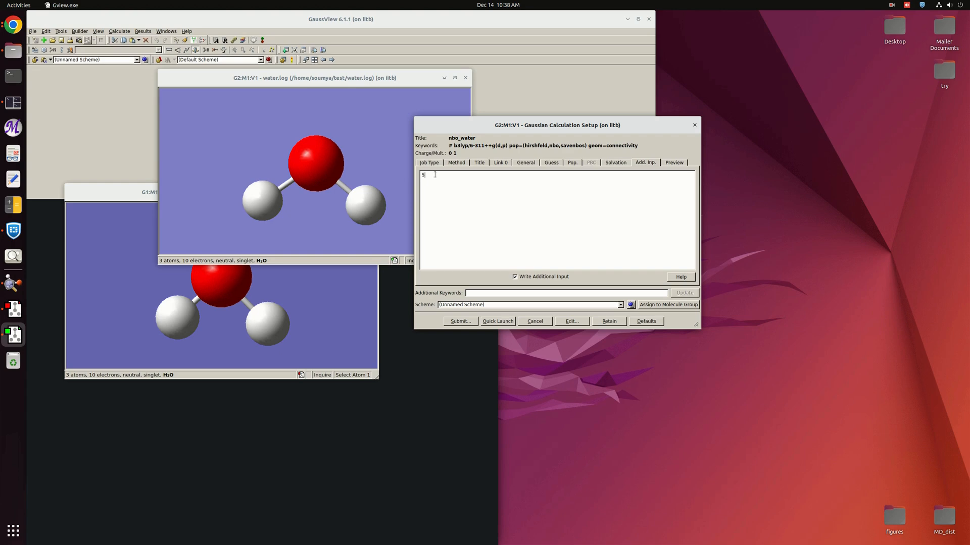
type("o bndidx $end")
left_click(463, 321)
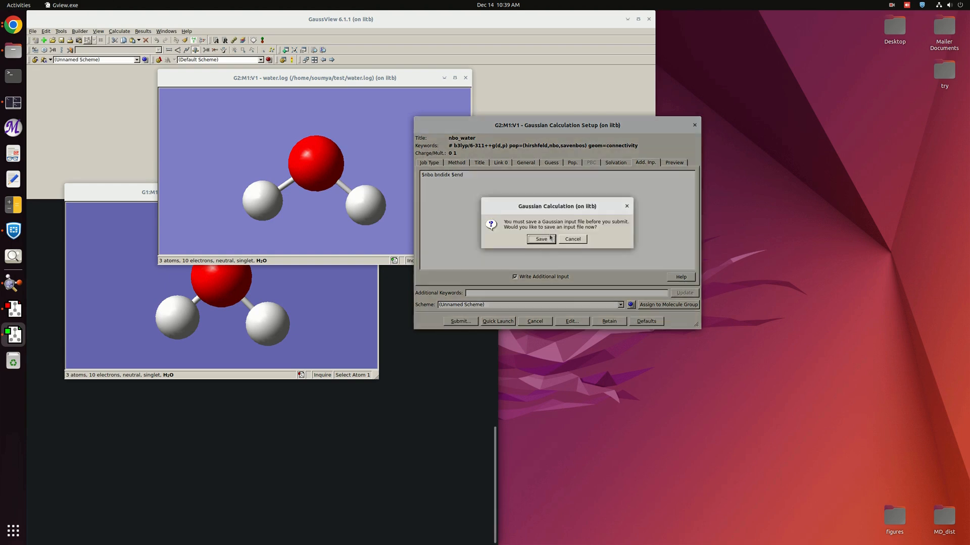
Save the Gaussian input file as nbo_water.gjf.
left_click(541, 239)
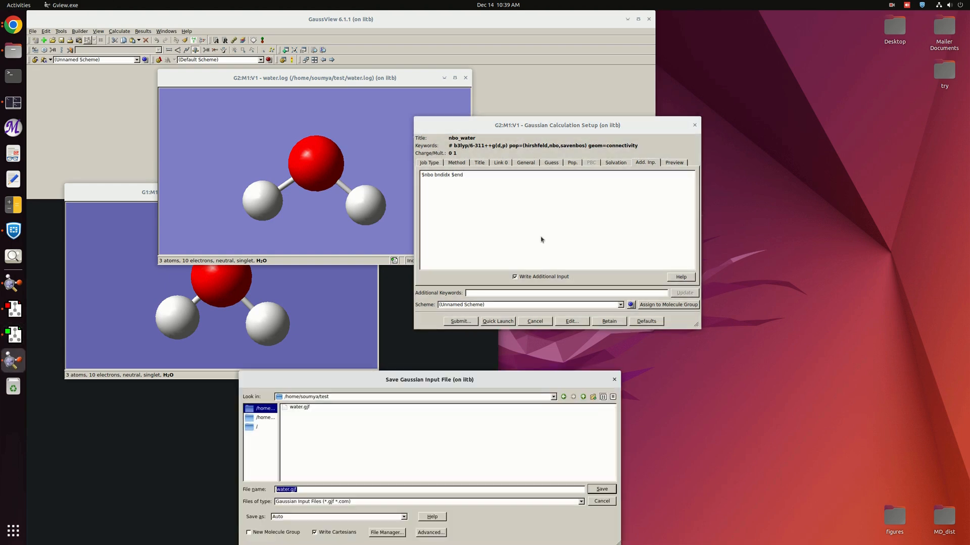
key("Left")
type("nbo_")
left_click(597, 489)
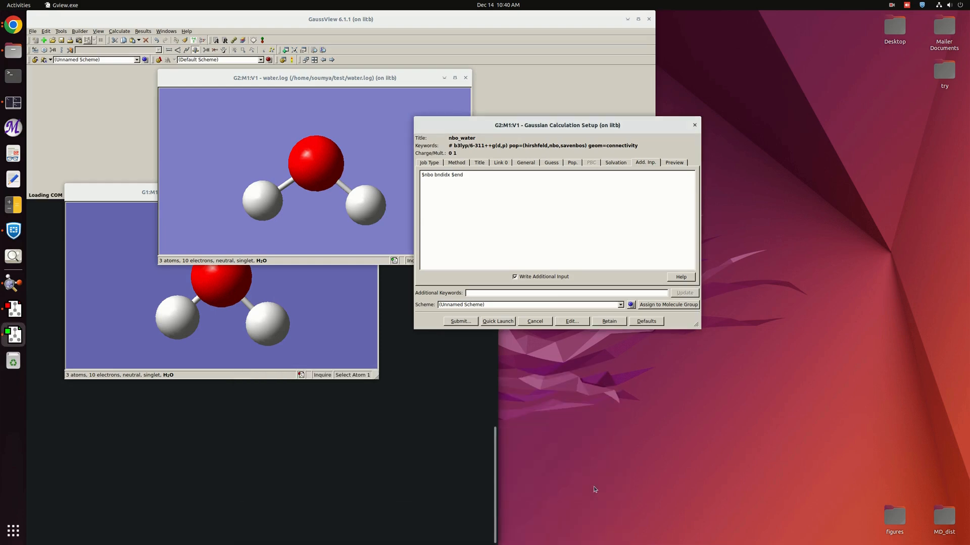
Open only the nbo_water.log result file from the completed job.
left_click(475, 309)
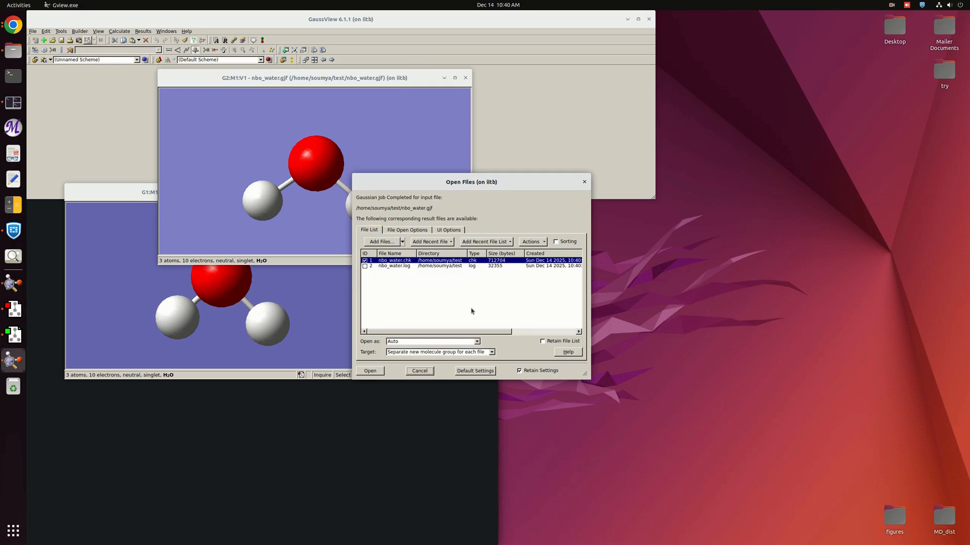
left_click(365, 260)
left_click(364, 266)
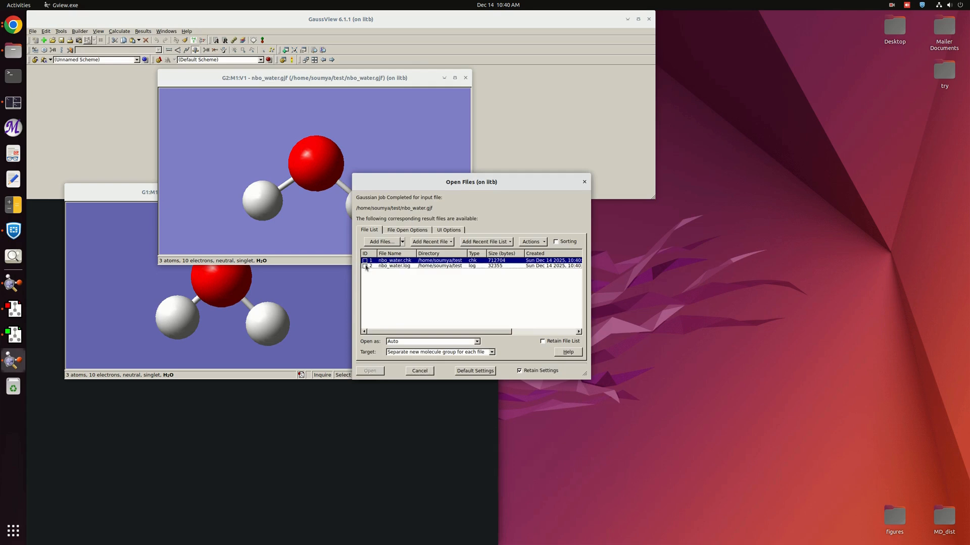
left_click(370, 371)
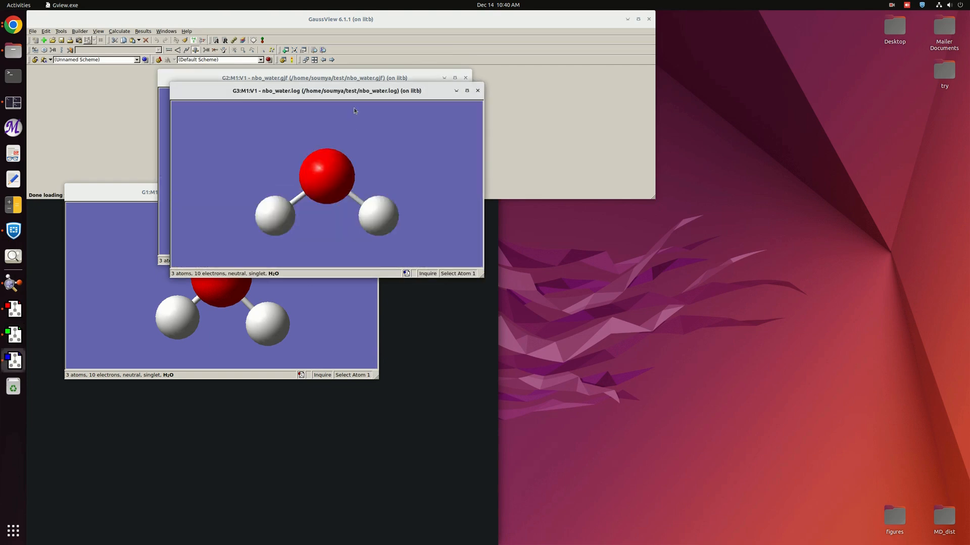
Display Hirshfeld atomic charges with numbers on the nbo_water.log structure.
left_click_drag(349, 92, 547, 204)
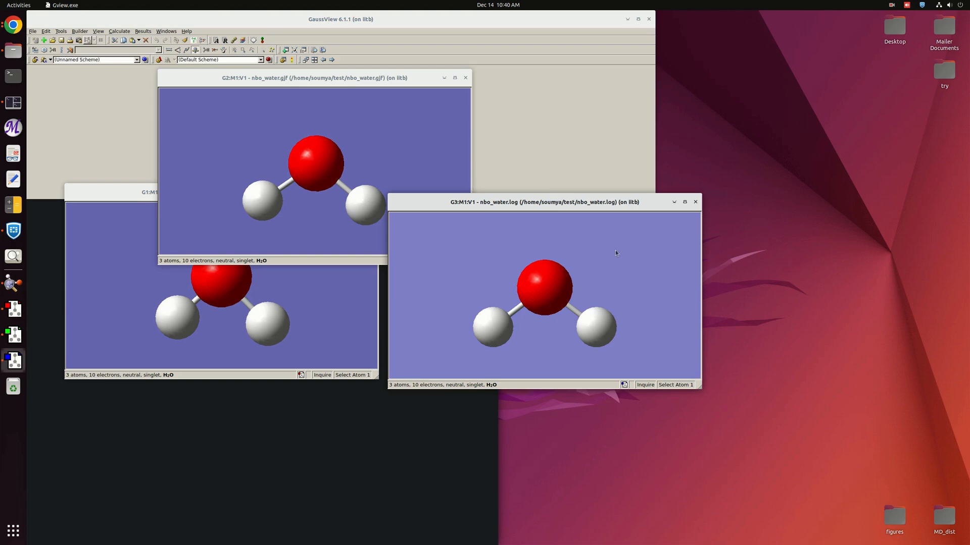
right_click(628, 276)
mouse_move(649, 327)
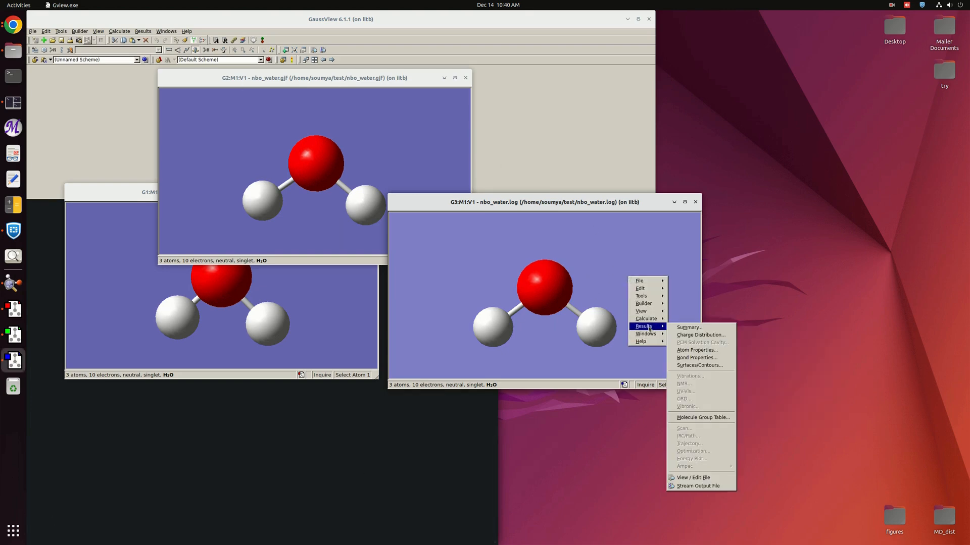
left_click(688, 337)
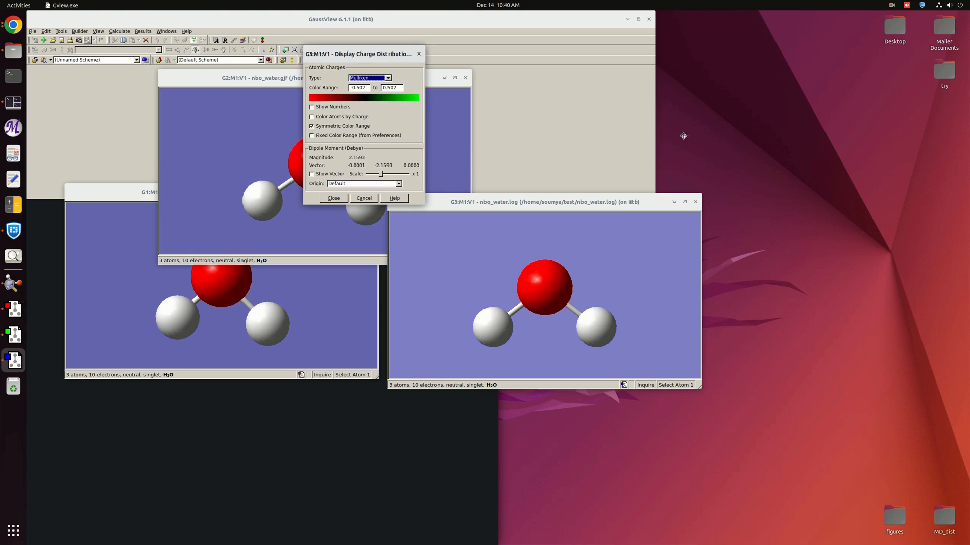
left_click_drag(359, 55, 686, 139)
left_click(714, 163)
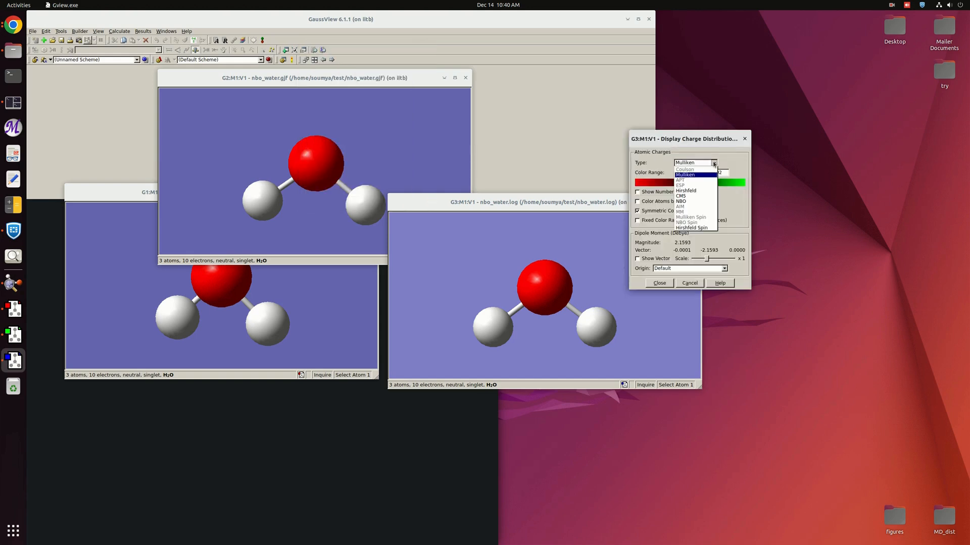
left_click(696, 191)
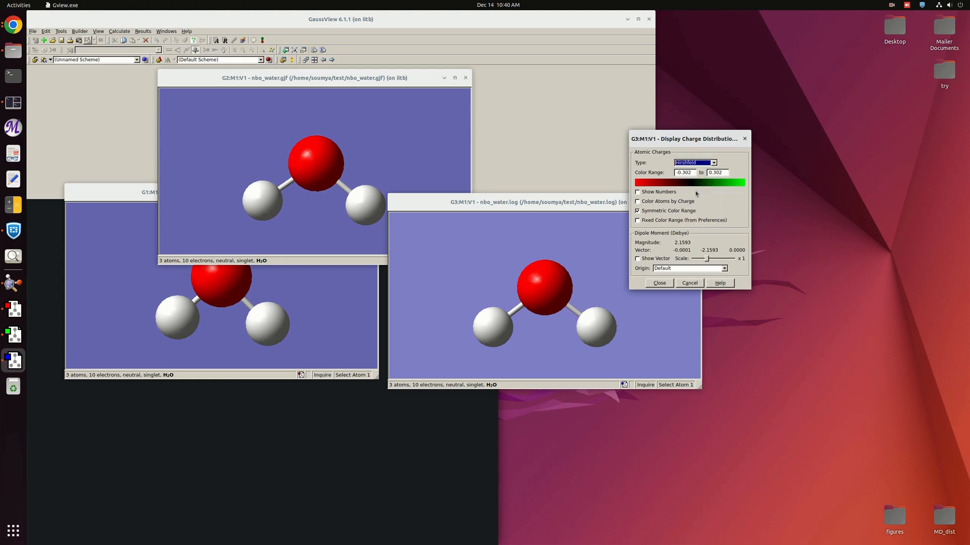
left_click(657, 192)
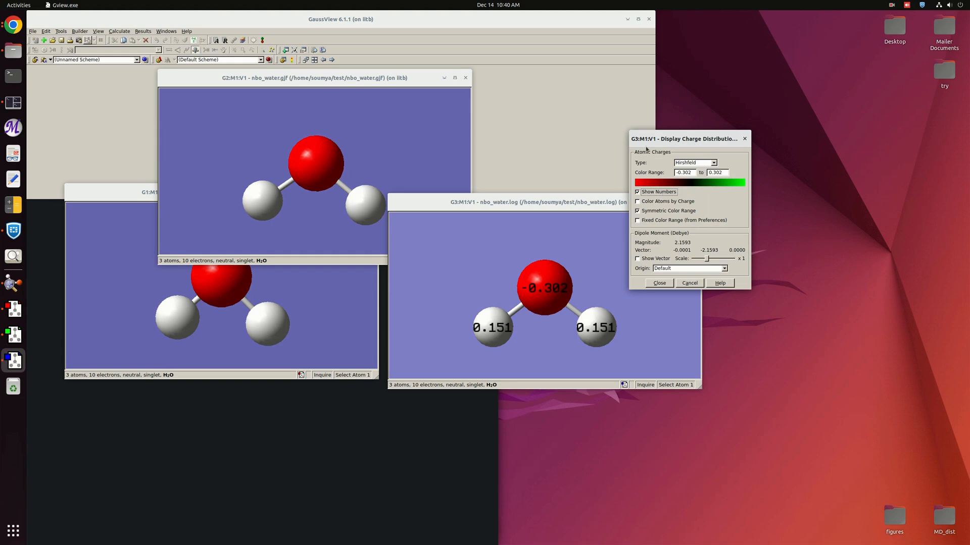
Rearrange the windows and close the nbo_water.gjf and water.gjf model windows.
left_click_drag(656, 141, 820, 225)
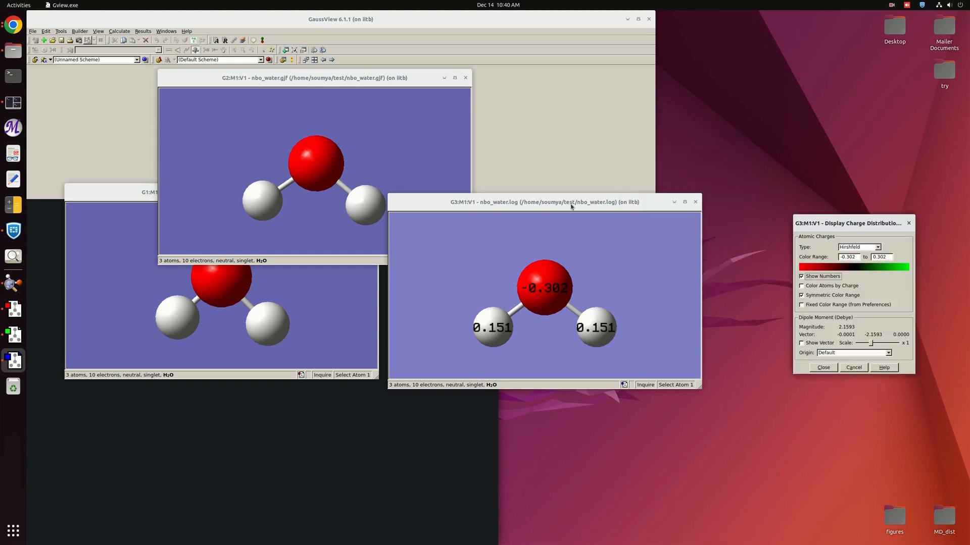
left_click_drag(571, 206, 669, 189)
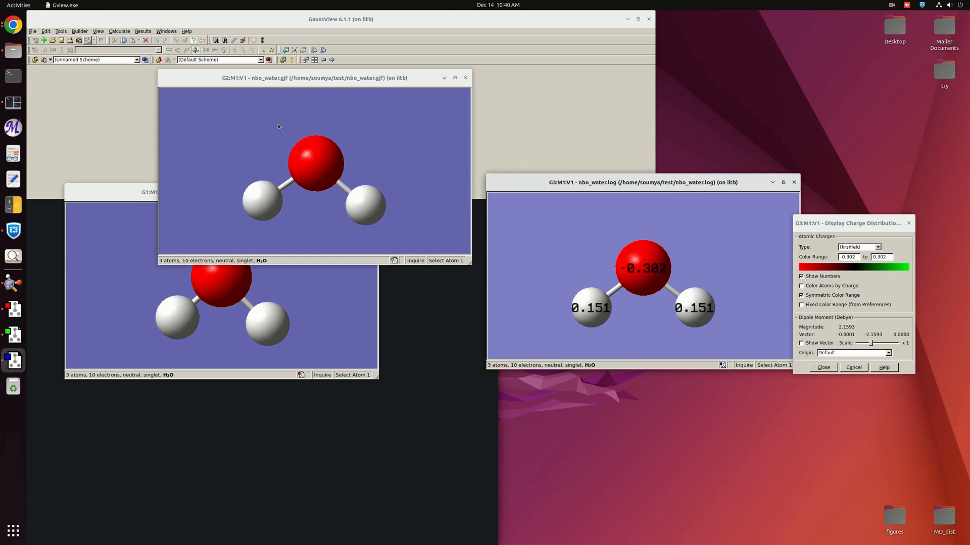
left_click_drag(298, 78, 225, 155)
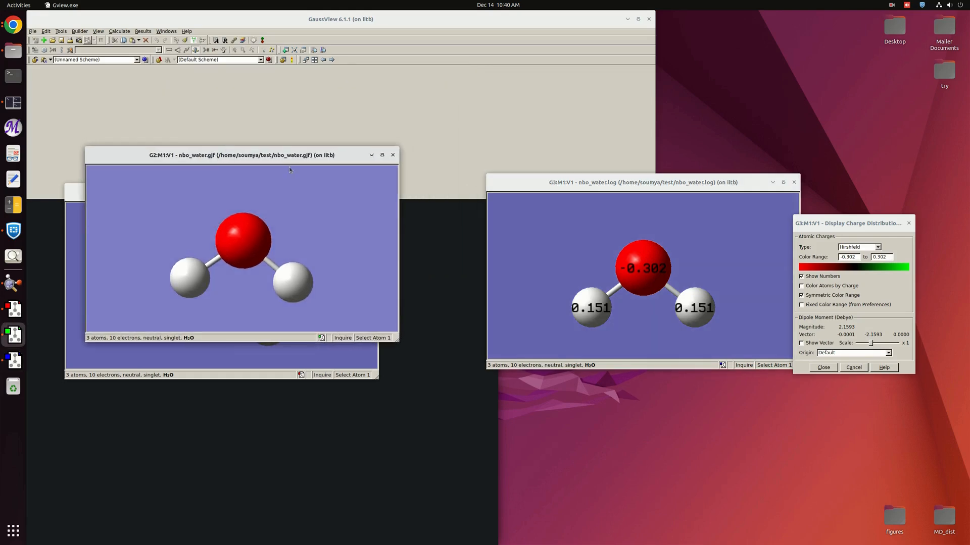
left_click(371, 154)
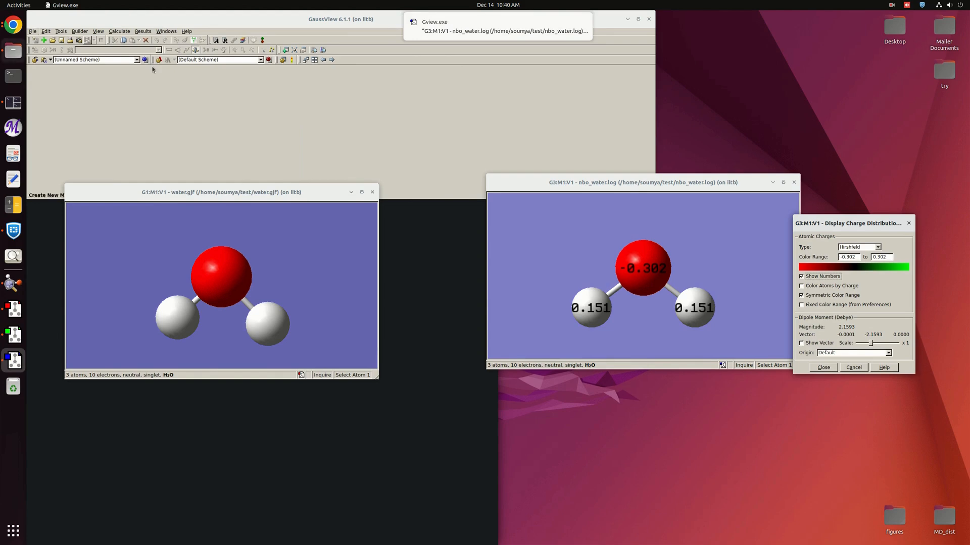
left_click(326, 250)
left_click(373, 193)
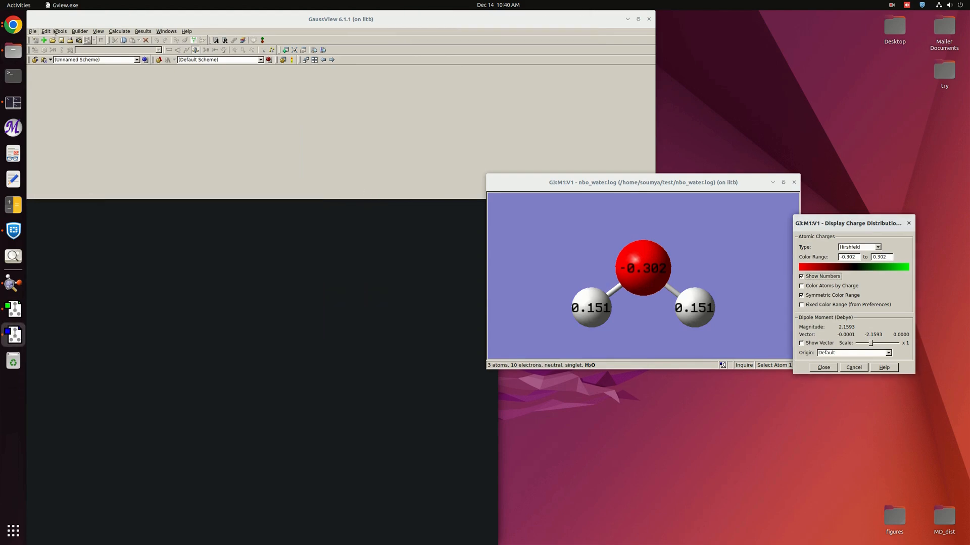
Open water.log from the test folder.
left_click(33, 32)
left_click(32, 31)
left_click(41, 61)
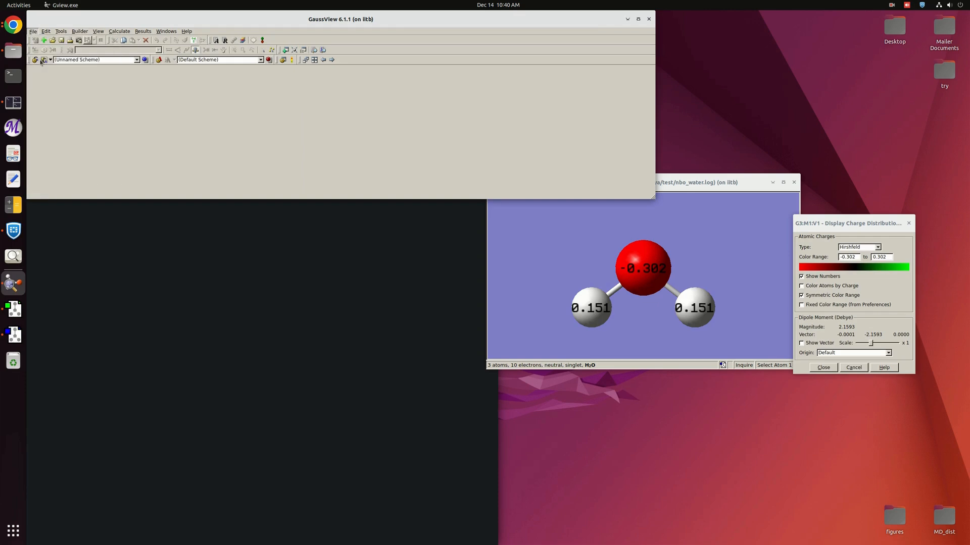
left_click(104, 395)
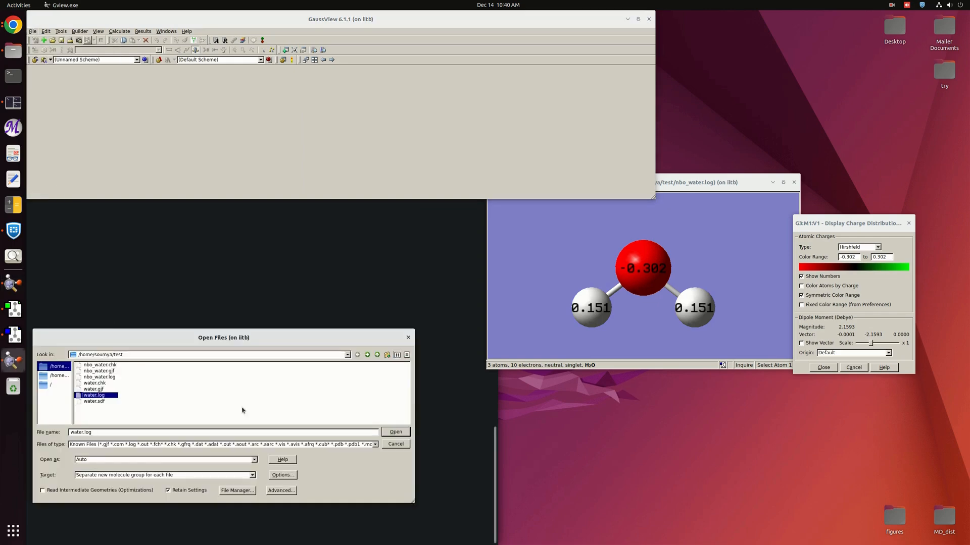
left_click(397, 432)
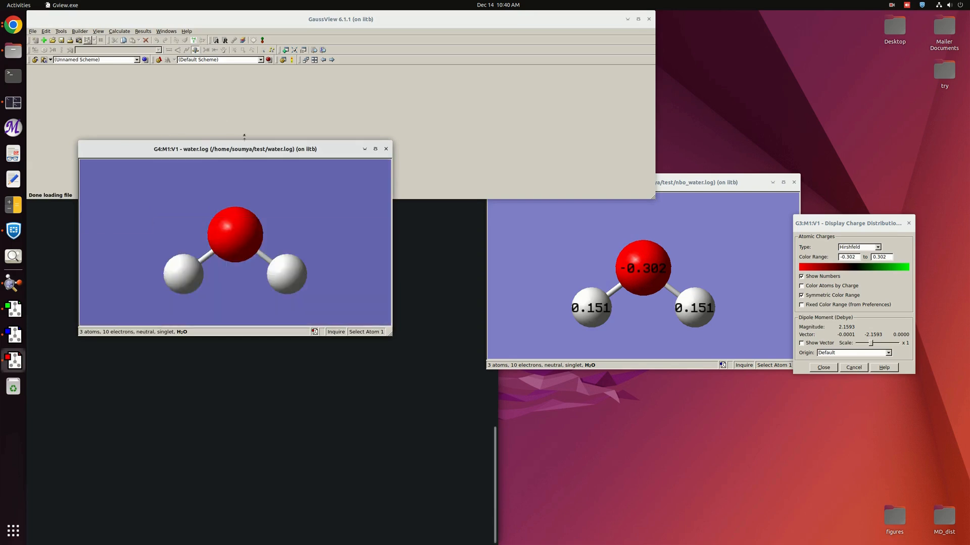
Display Mulliken atomic charges with numbers on the water.log structure.
left_click_drag(243, 147, 191, 135)
right_click(264, 210)
mouse_move(280, 260)
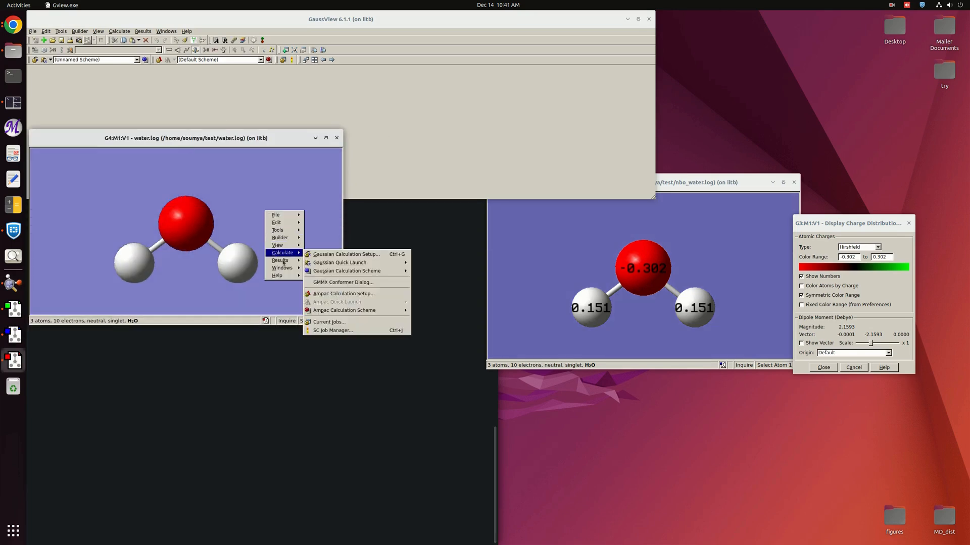
left_click(318, 269)
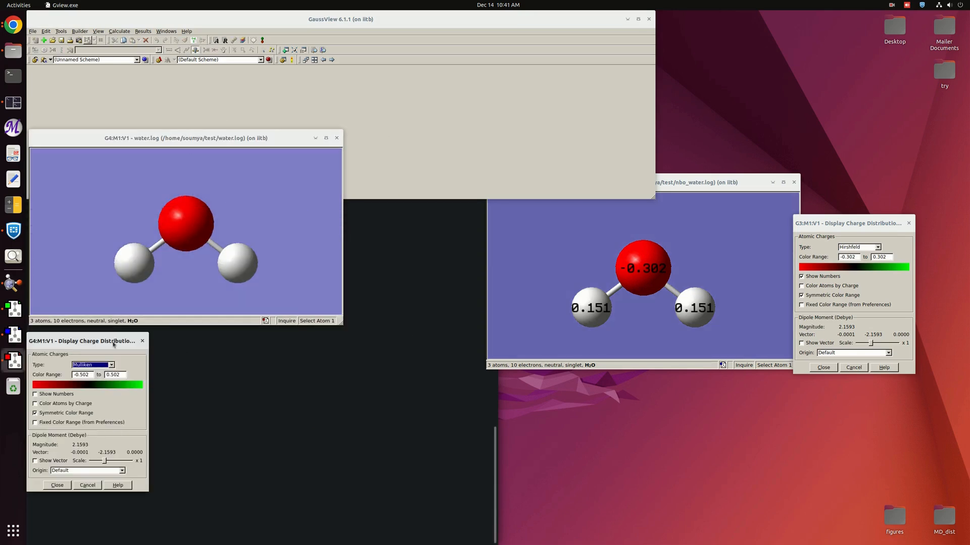
left_click_drag(114, 343, 363, 174)
left_click(359, 198)
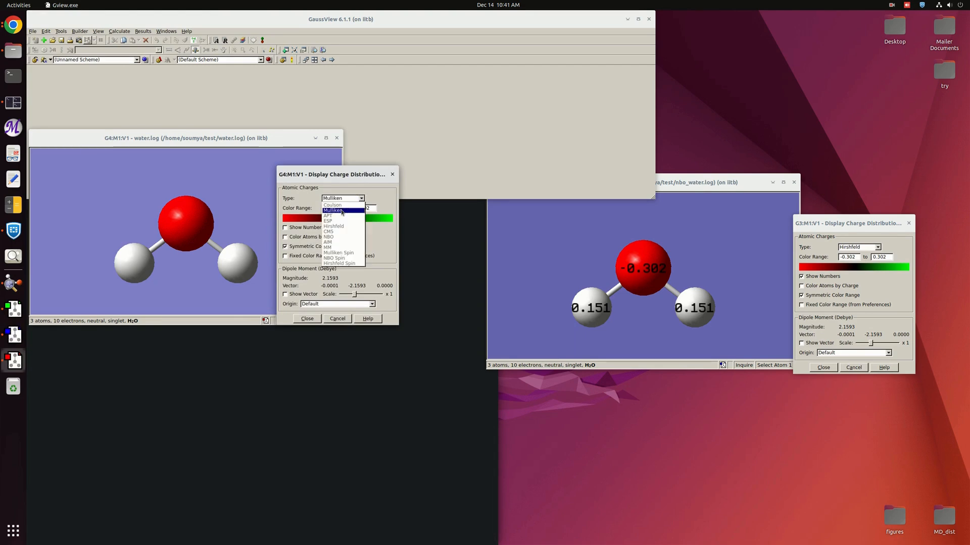
left_click(342, 212)
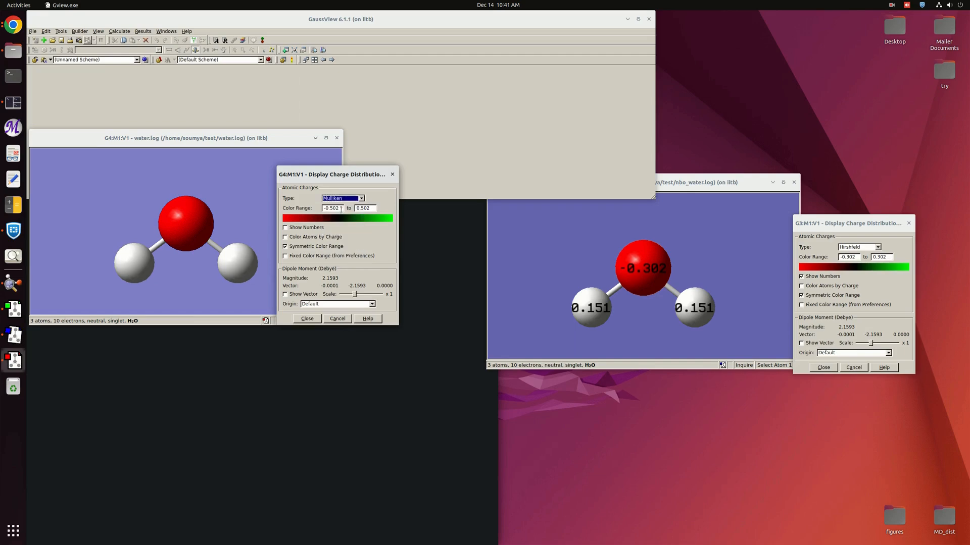
left_click(315, 228)
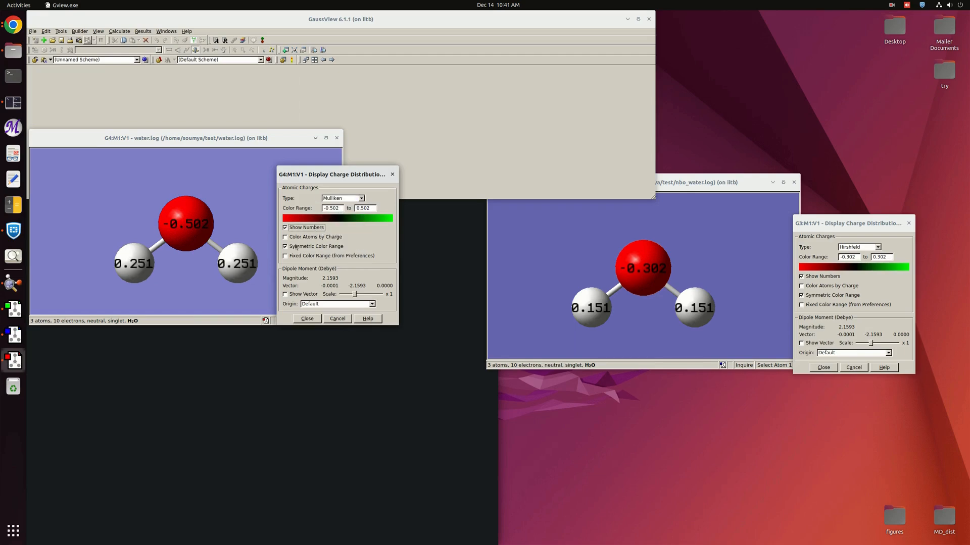
left_click(305, 319)
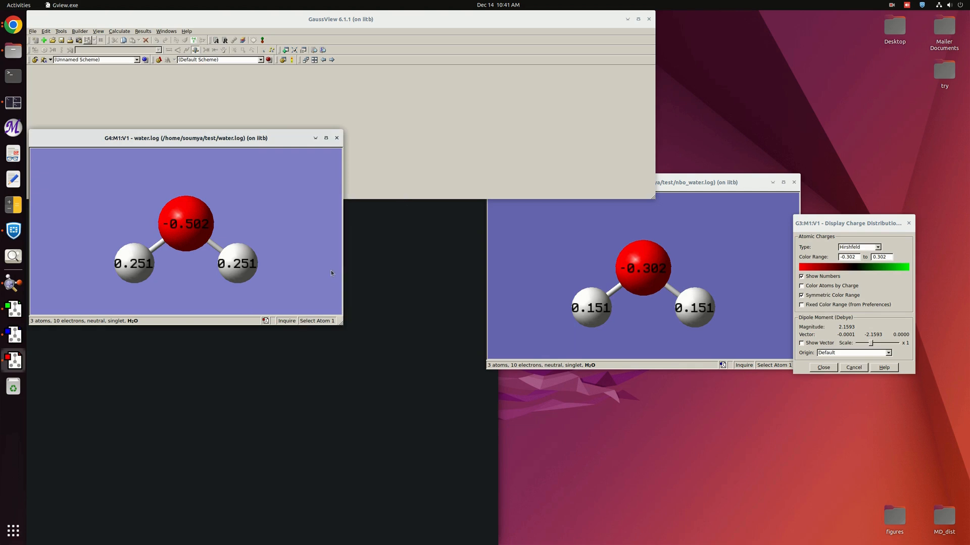
Place the nbo_water.log window beside water.log and switch its charge type through CM5, NBO and back to Hirshfeld.
scroll(176, 260, "up", 2)
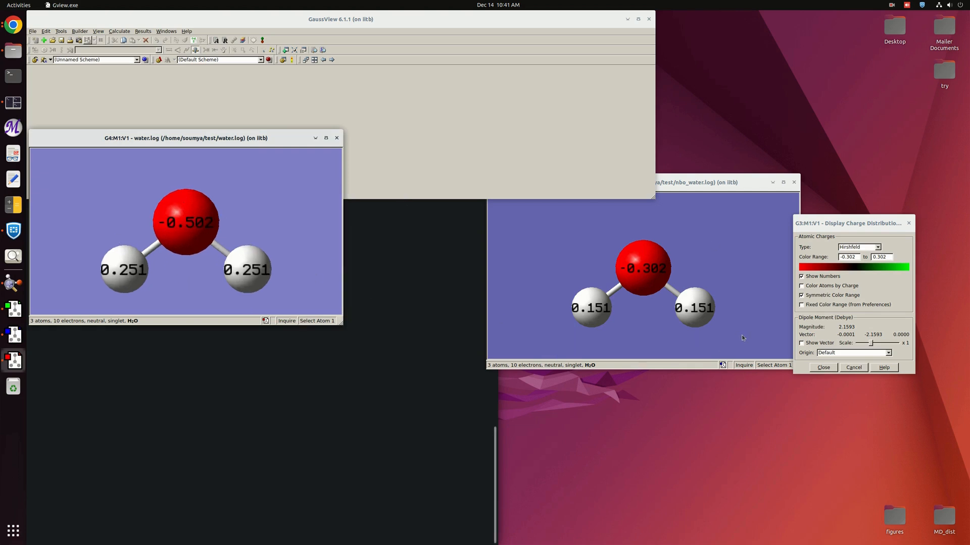
left_click(741, 338)
left_click_drag(647, 183, 547, 133)
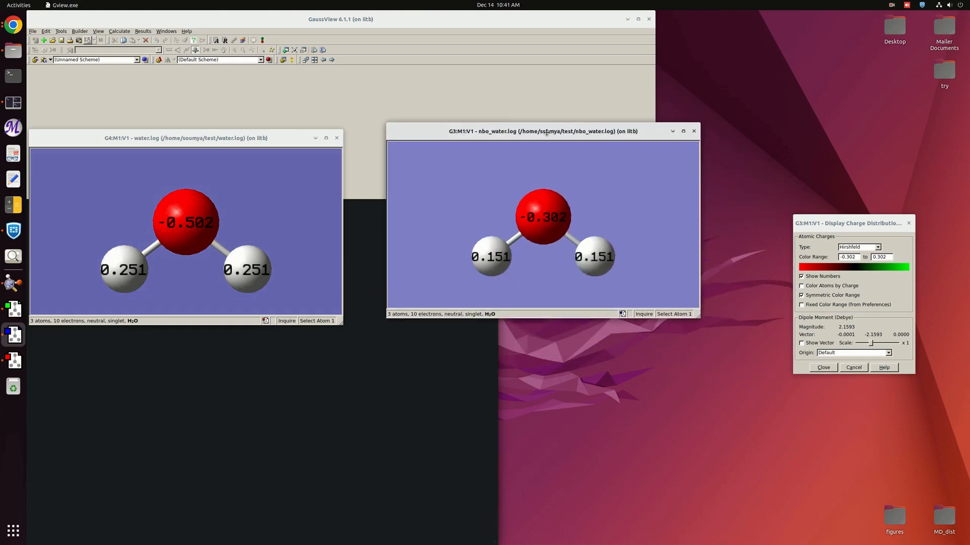
left_click_drag(849, 222, 685, 262)
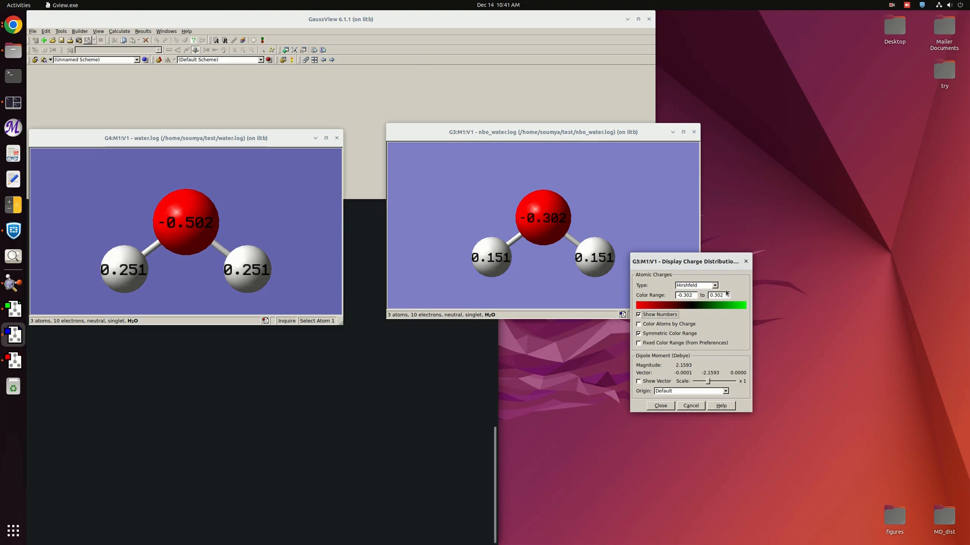
left_click(713, 285)
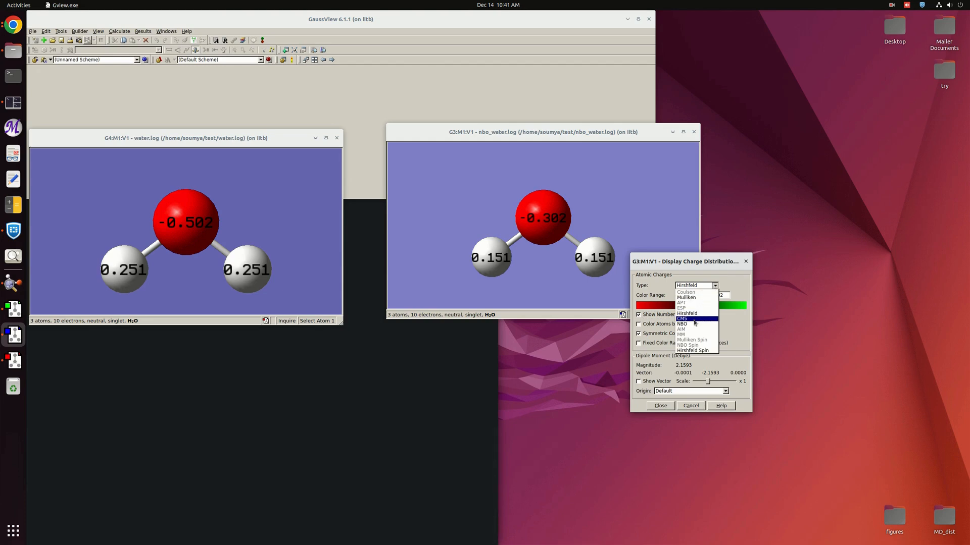
left_click(694, 319)
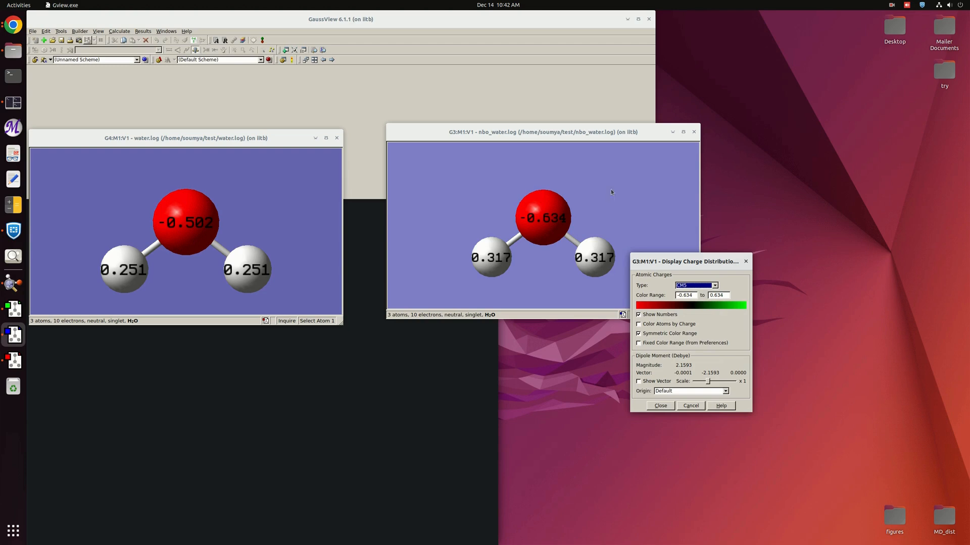
left_click(715, 285)
left_click(692, 326)
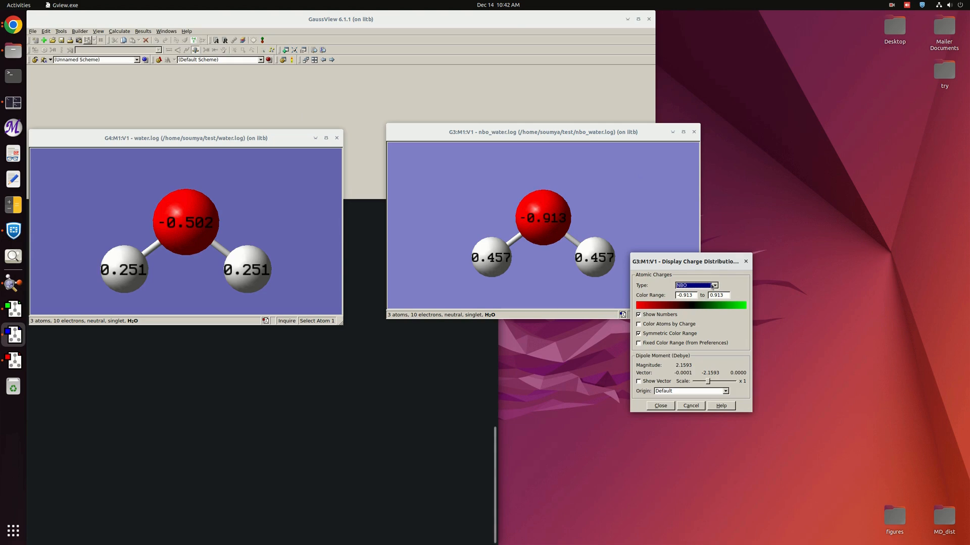
left_click(714, 286)
left_click(697, 314)
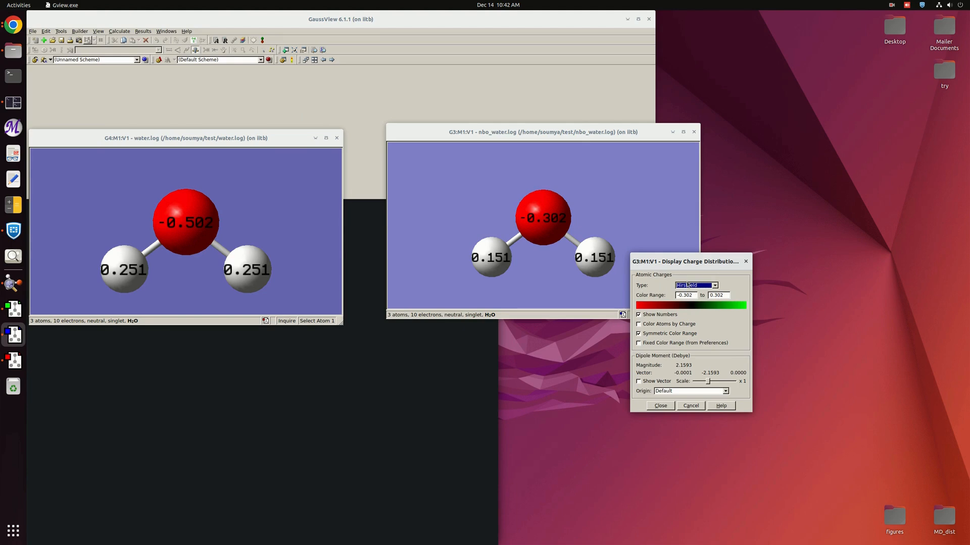
Close the nbo_water.log charge dialog and stop the running GaussView session from the terminal.
left_click(403, 400)
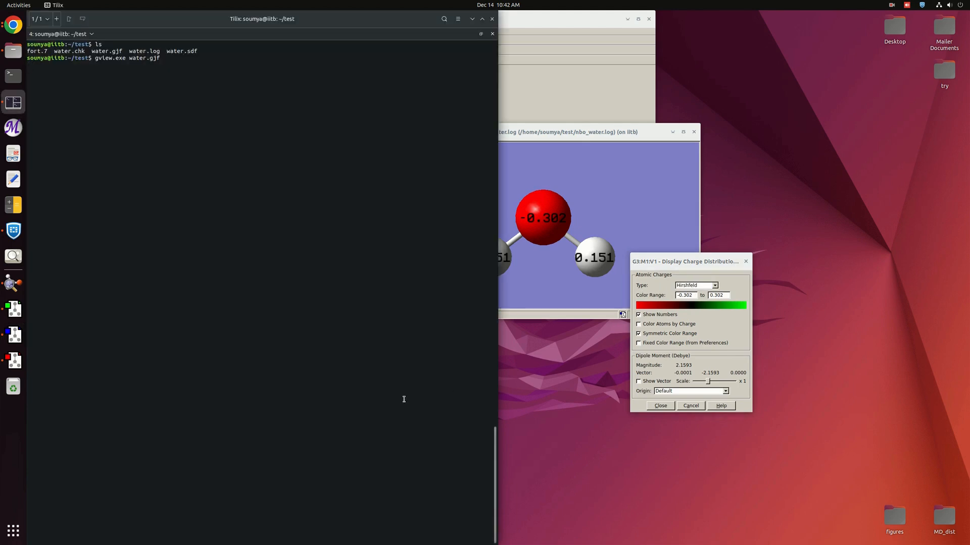
left_click(659, 406)
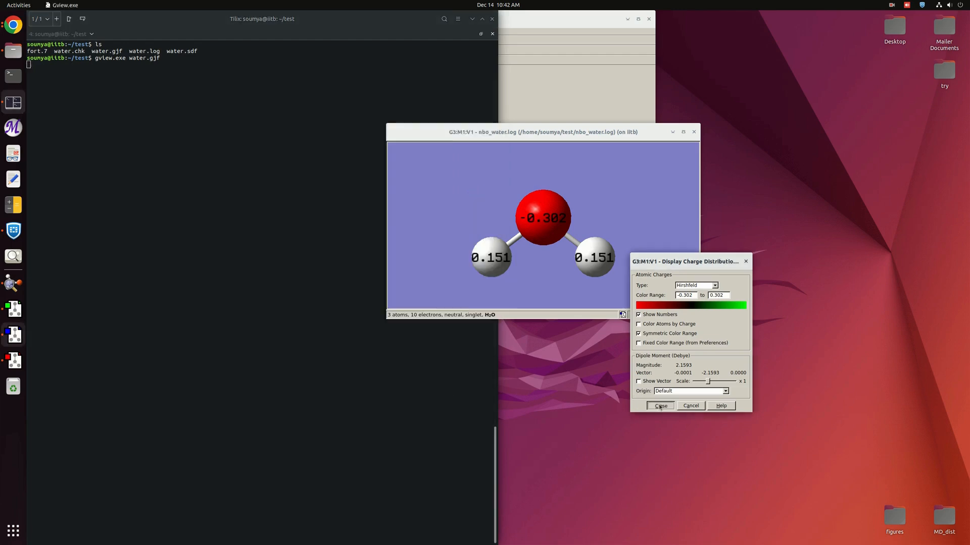
left_click(659, 406)
left_click(171, 153)
key("ctrl+c")
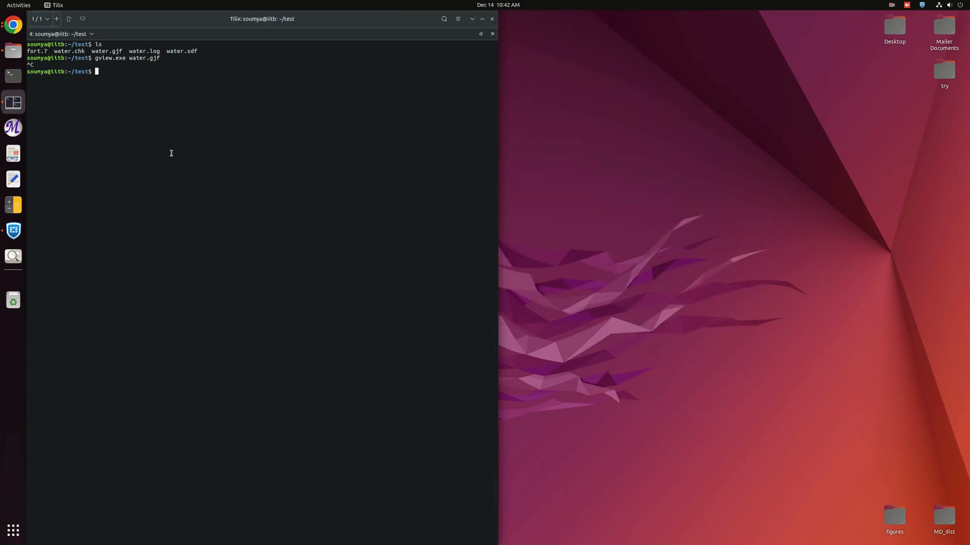
Open nbo_water.log in vi from the terminal and maximize the terminal window.
type("vi n")
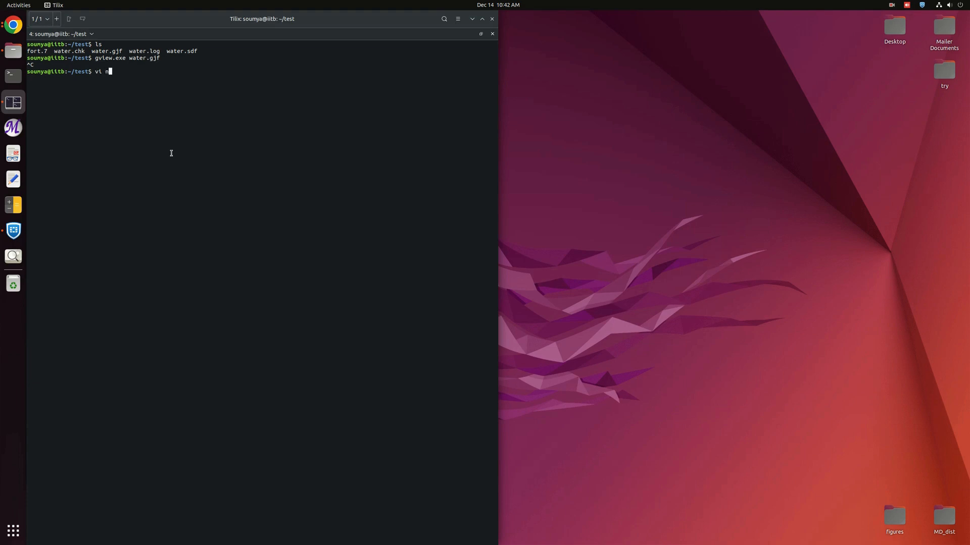
type("bo_water.log")
key("Return")
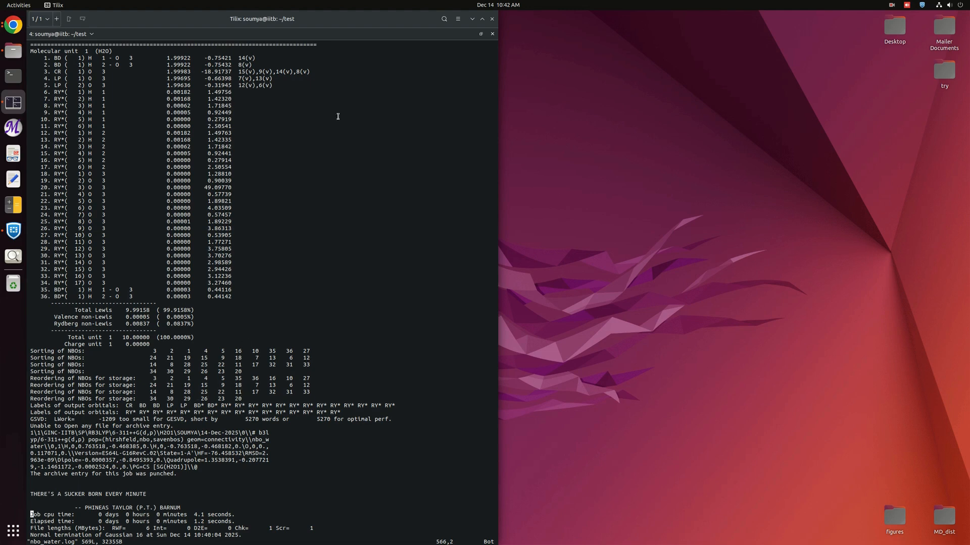
double_click(483, 21)
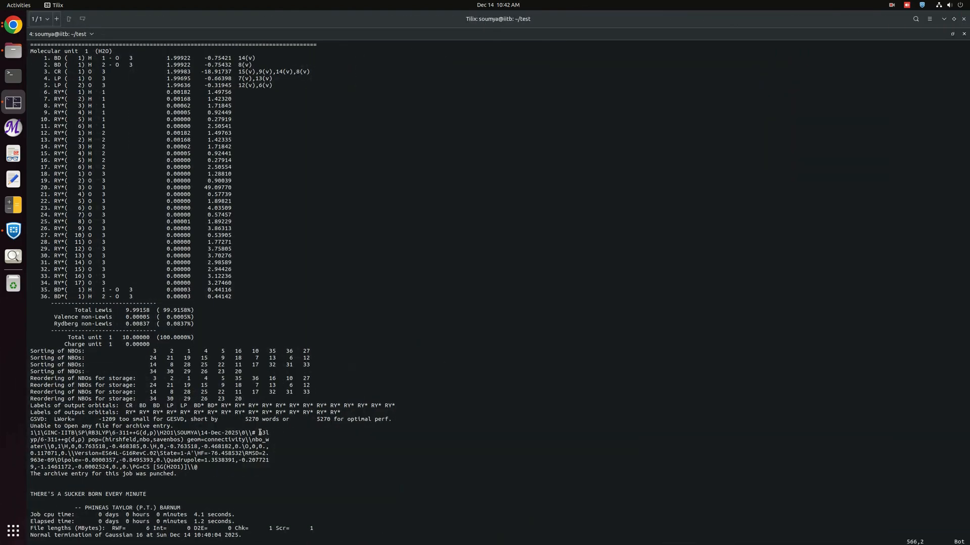
Scroll through the log to examine the Mulliken and Hirshfeld charge sections before the NBO header.
scroll(257, 444, "up", 20)
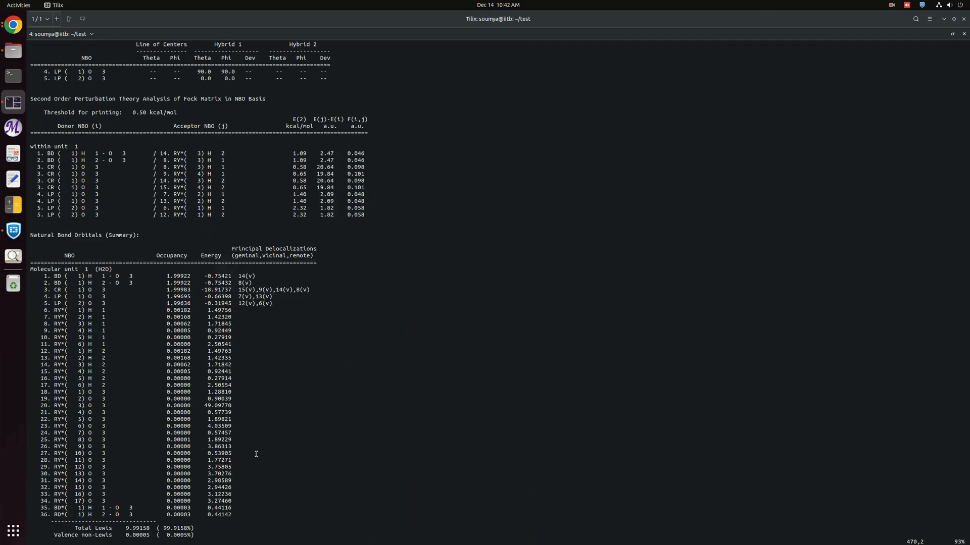
scroll(256, 454, "up", 20)
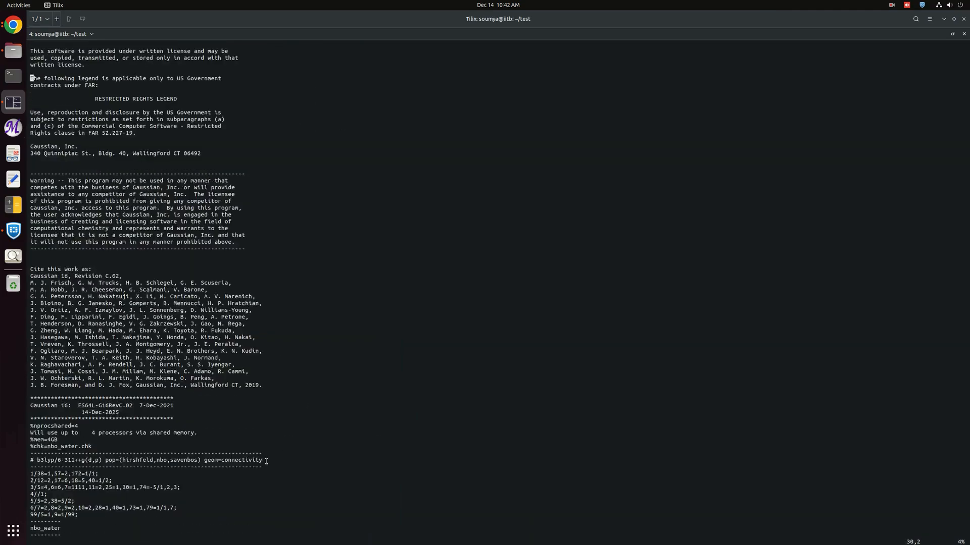
scroll(266, 461, "up", 5)
scroll(342, 212, "down", 20)
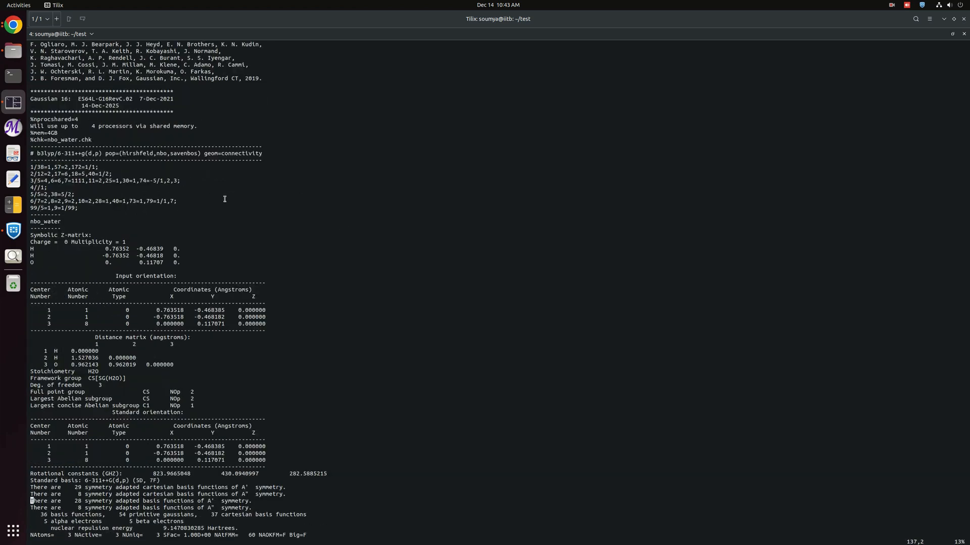
scroll(160, 284, "down", 8)
scroll(121, 442, "down", 20)
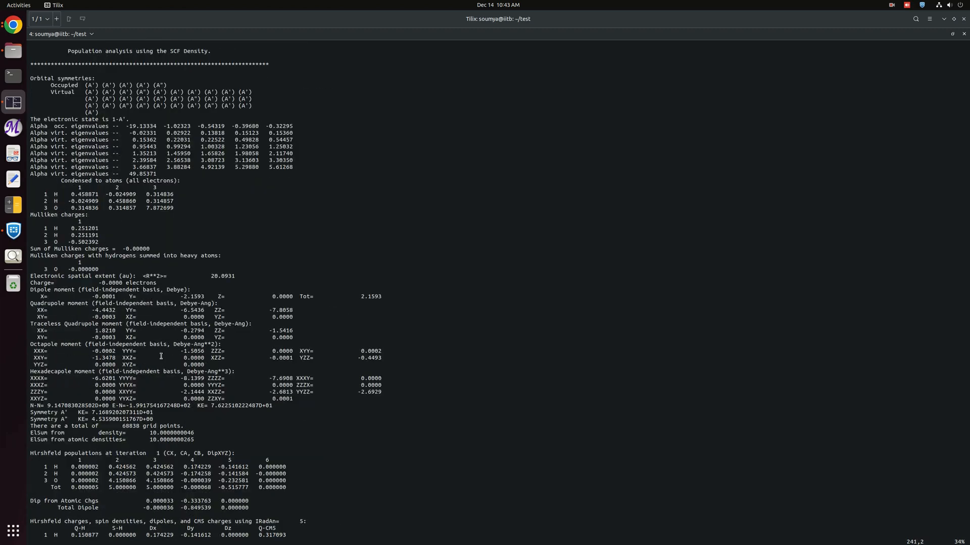
scroll(200, 416, "down", 11)
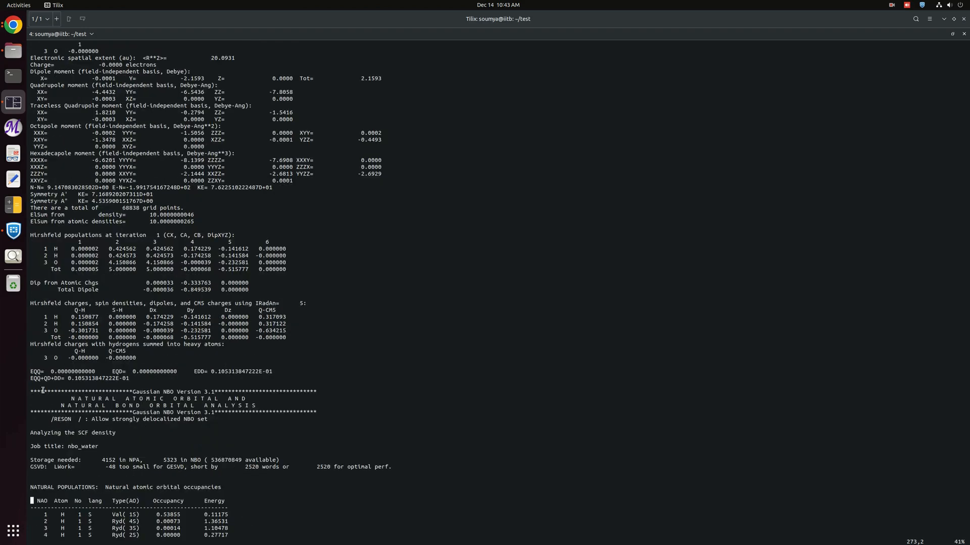
left_click_drag(30, 390, 320, 411)
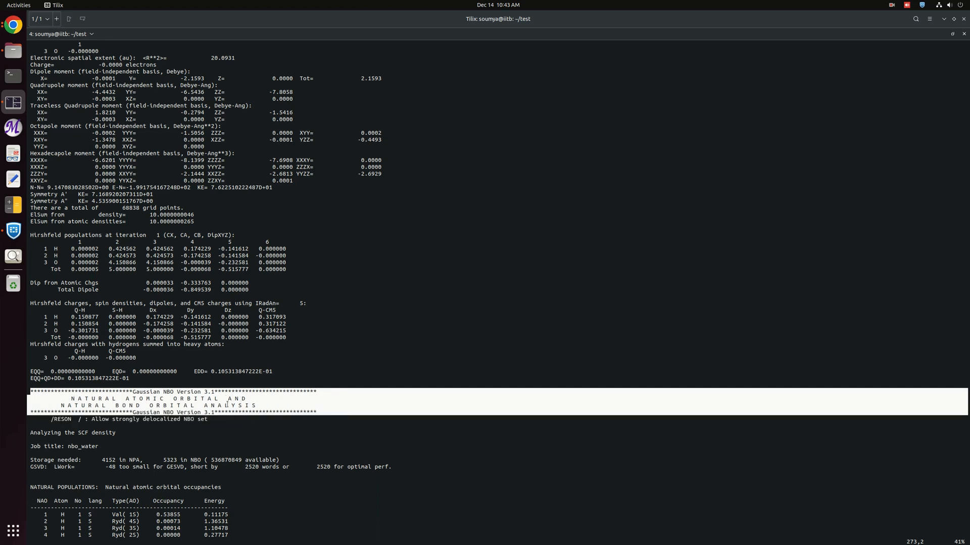
Examine the natural atomic orbital occupancies table in the NBO output.
scroll(49, 297, "down", 8)
left_click(142, 282)
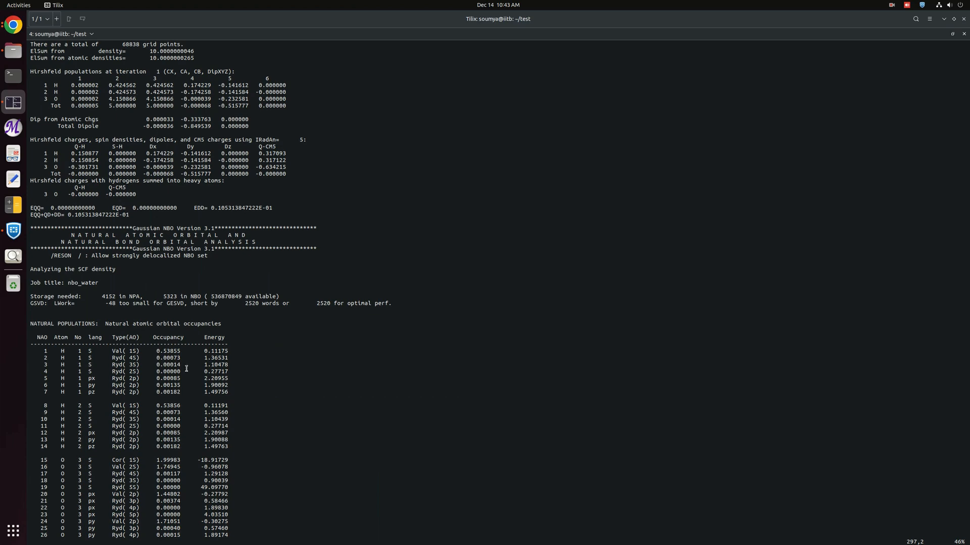
scroll(246, 339, "down", 2)
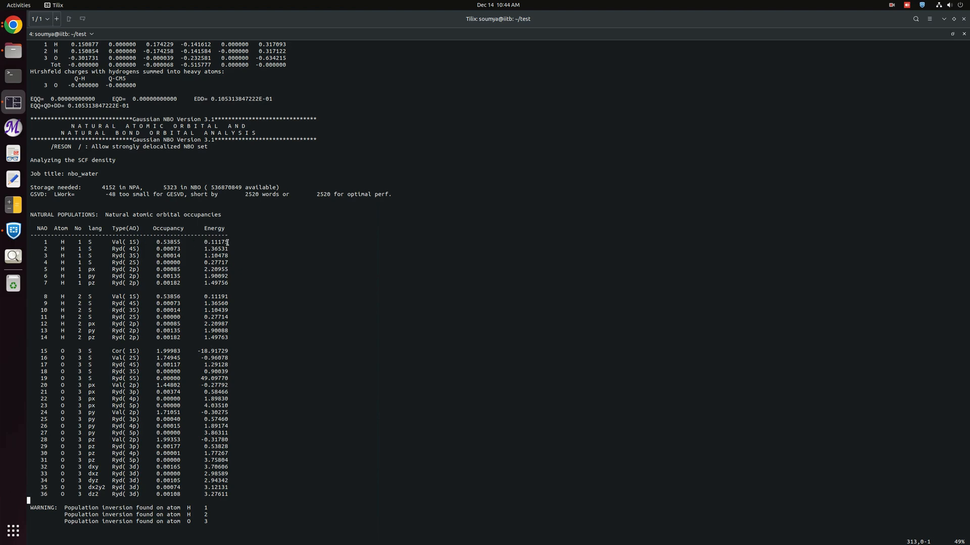
left_click_drag(228, 242, 45, 241)
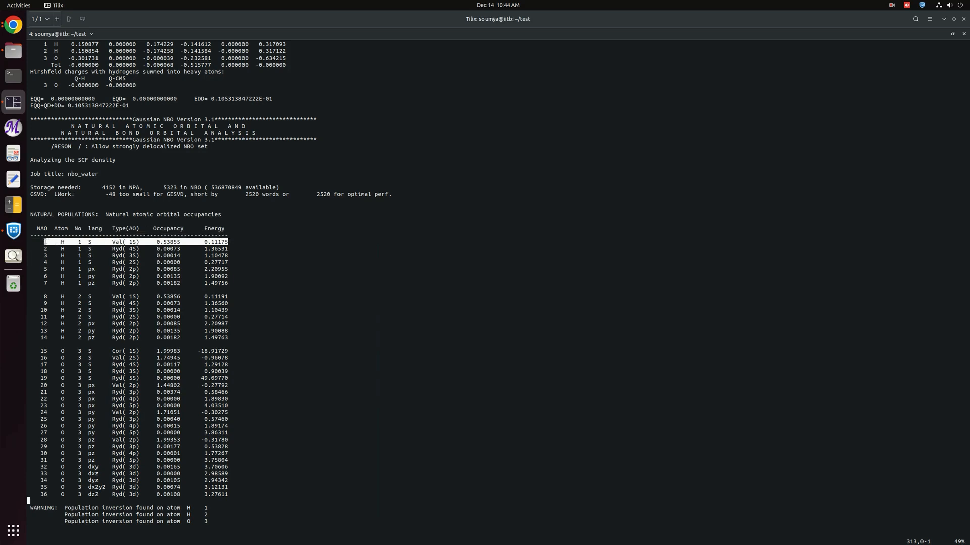
left_click(79, 240)
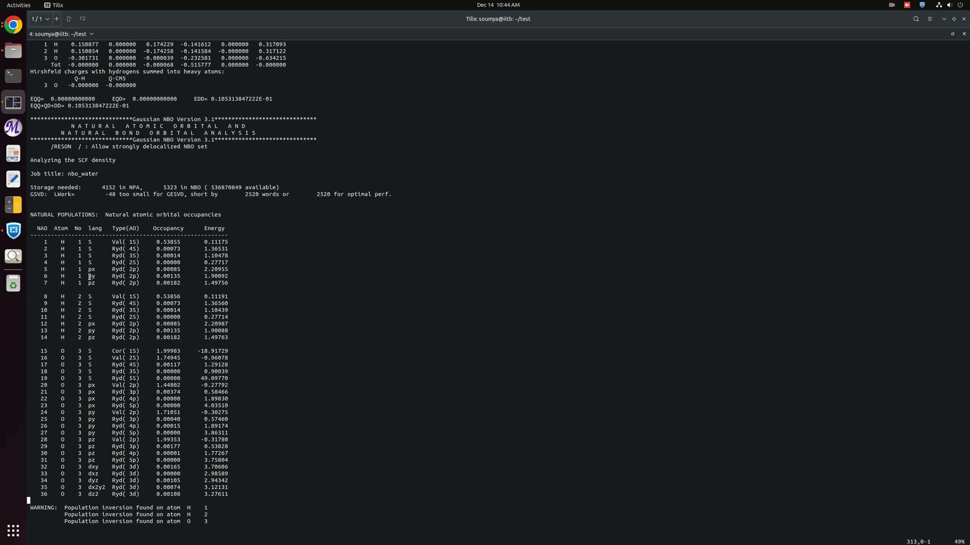
Page down through the Natural Population Analysis summary and the natural bond orbital analysis sections.
scroll(126, 331, "down", 3)
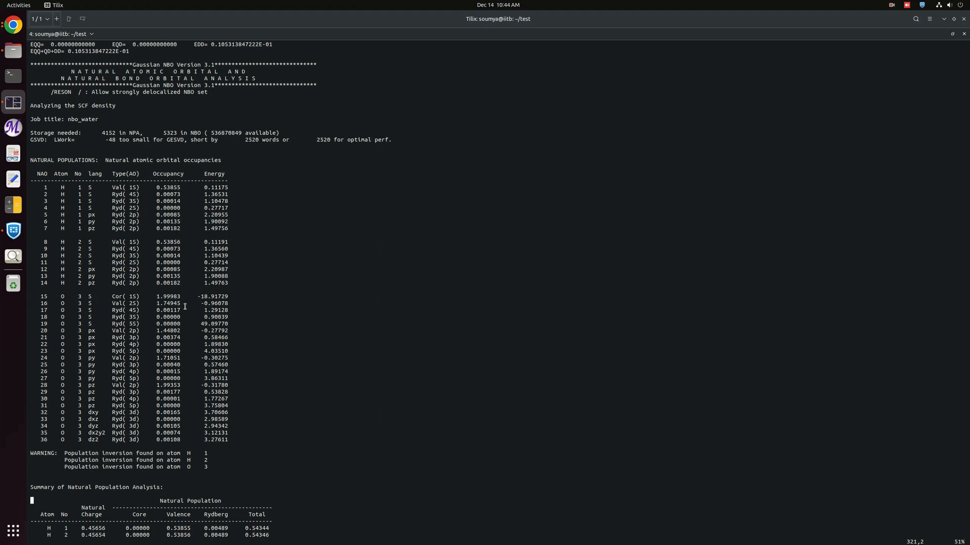
key("j")
key("j")
key("j")
key("j")
key("j")
key("j")
key("j")
key("j")
key("j")
key("j")
key("j")
key("j")
key("j")
key("j")
key("j")
key("j")
key("j")
key("j")
key("j")
key("j")
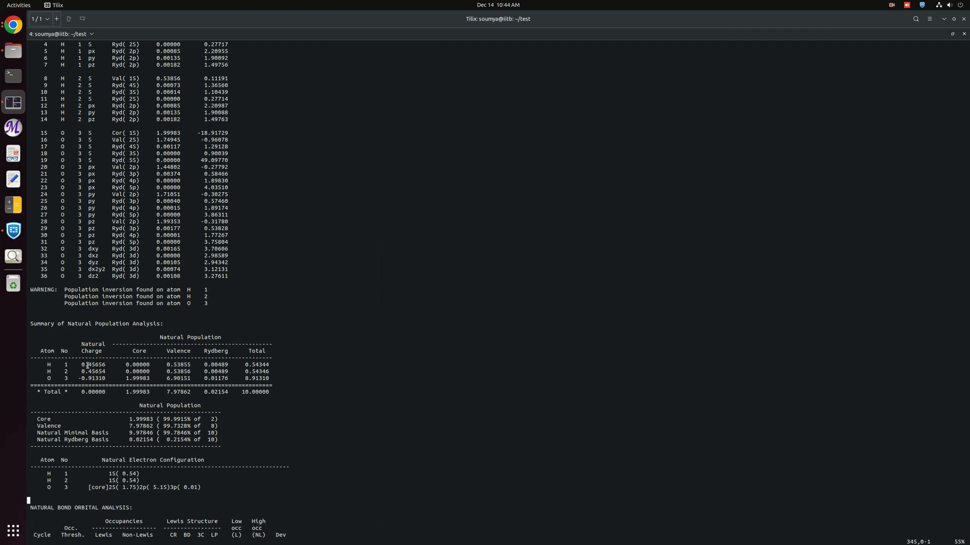
key("j")
key("j")
key("j")
key("j")
key("j")
key("j")
key("j")
key("j")
key("j")
key("j")
key("j")
key("j")
key("j")
key("j")
key("j")
key("j")
key("j")
key("j")
key("j")
key("j")
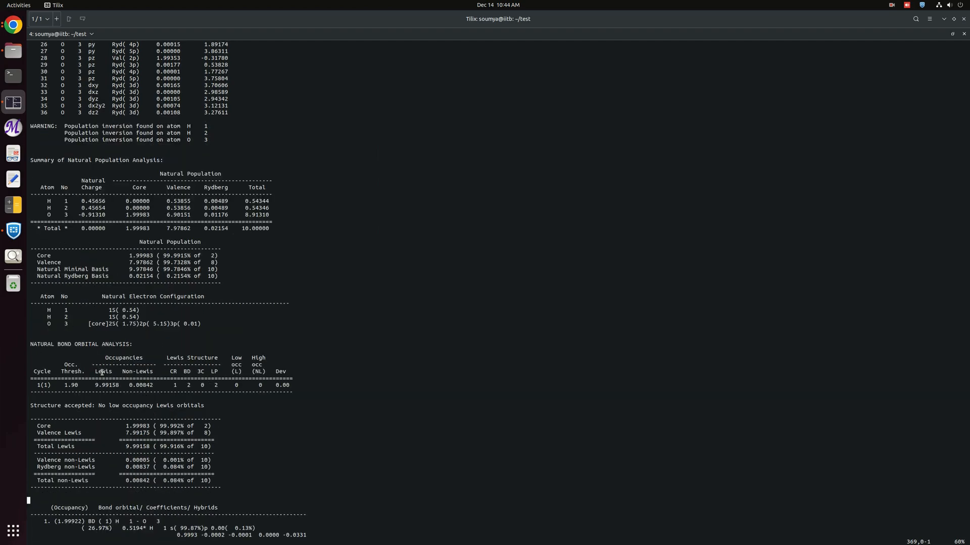
key("j")
key("j")
key("j")
key("j")
key("j")
key("j")
key("j")
key("j")
key("j")
key("j")
key("j")
key("j")
key("j")
key("j")
key("j")
key("j")
key("j")
key("j")
key("j")
key("j")
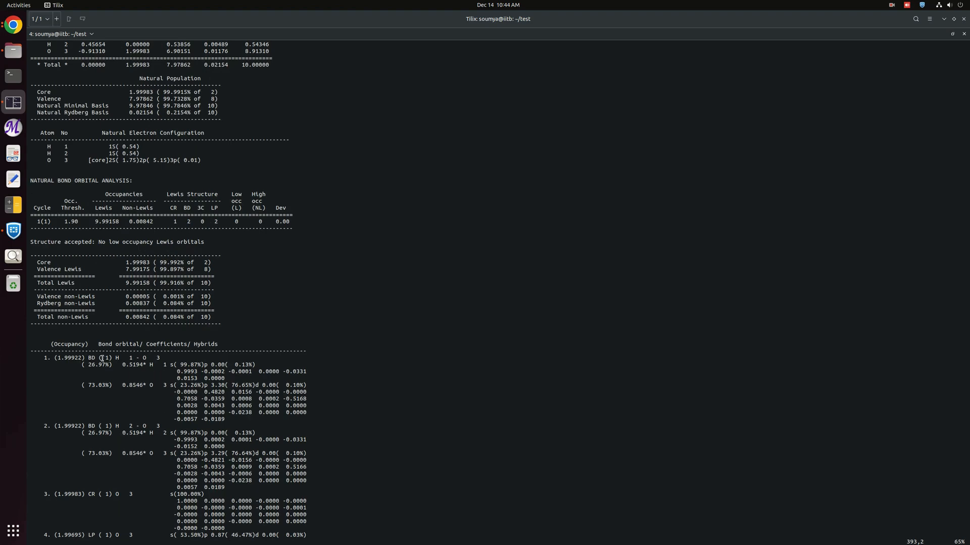
key("j")
key("j")
key("j")
key("j")
key("j")
key("j")
key("j")
key("j")
key("j")
key("j")
key("j")
key("j")
key("j")
key("j")
key("j")
key("j")
key("j")
key("j")
key("j")
key("j")
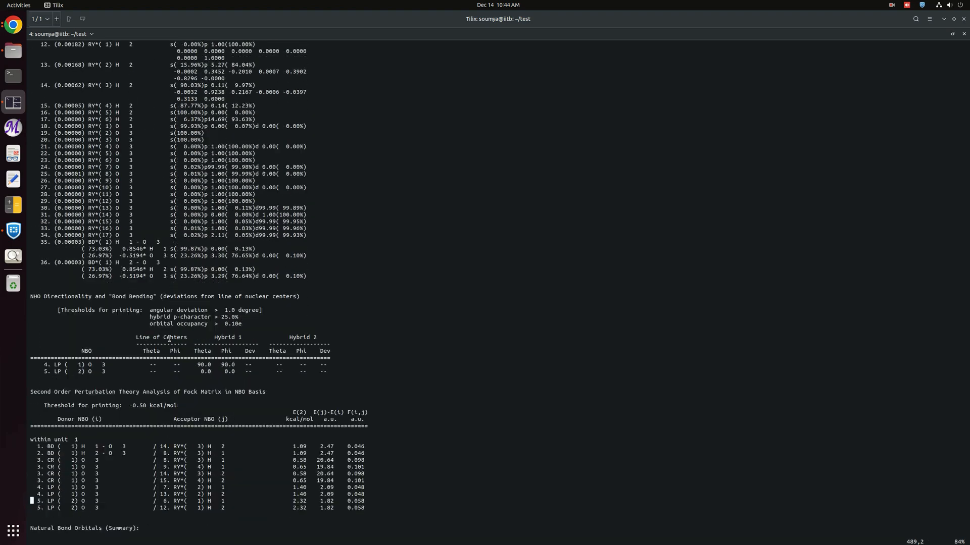
key("j")
key("j")
key("j")
key("j")
key("j")
key("j")
key("j")
key("j")
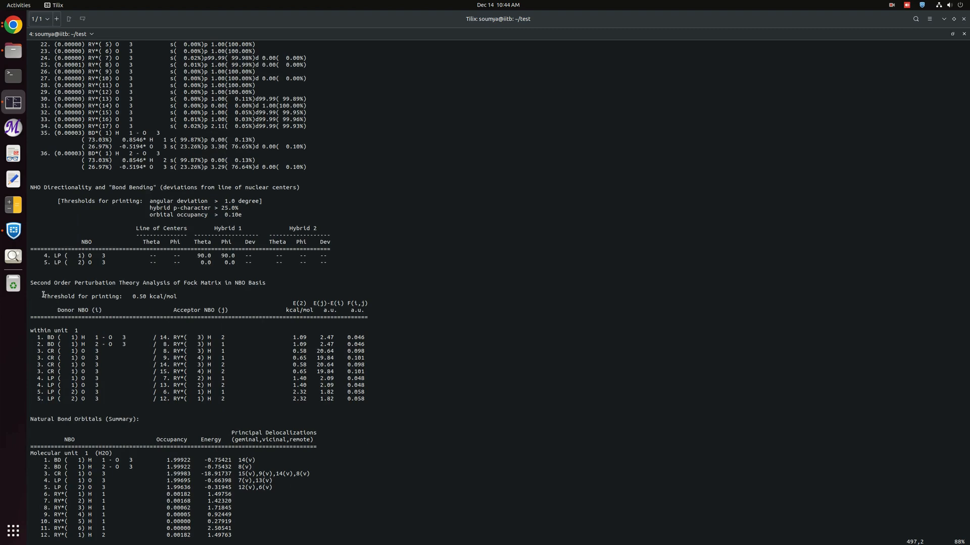
Highlight the printing threshold line of the second-order perturbation theory analysis section.
left_click_drag(44, 296, 163, 298)
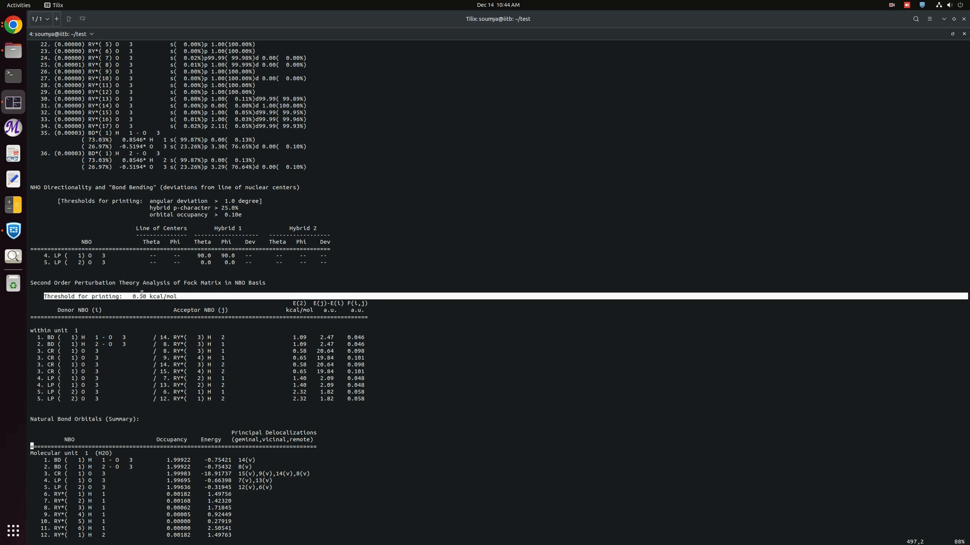
left_click(185, 296)
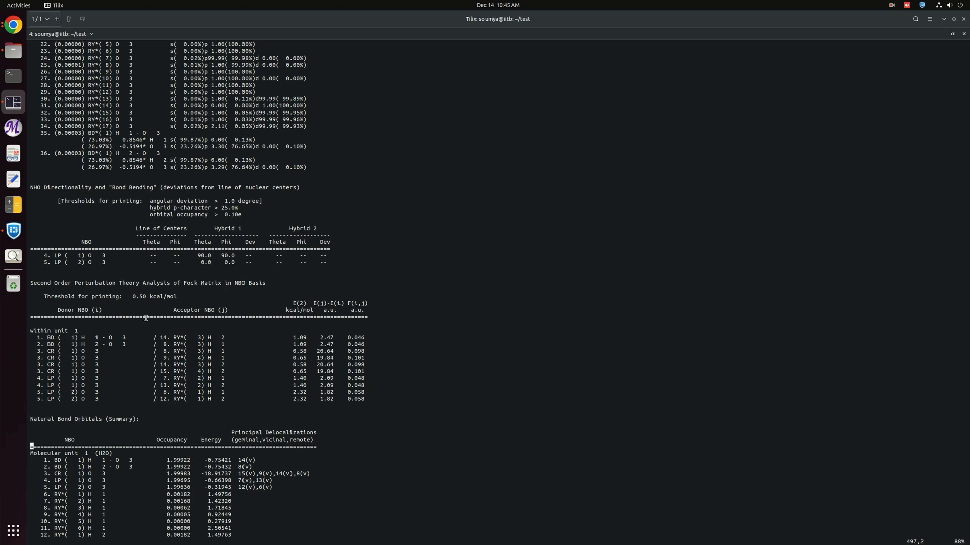
left_click_drag(129, 296, 181, 296)
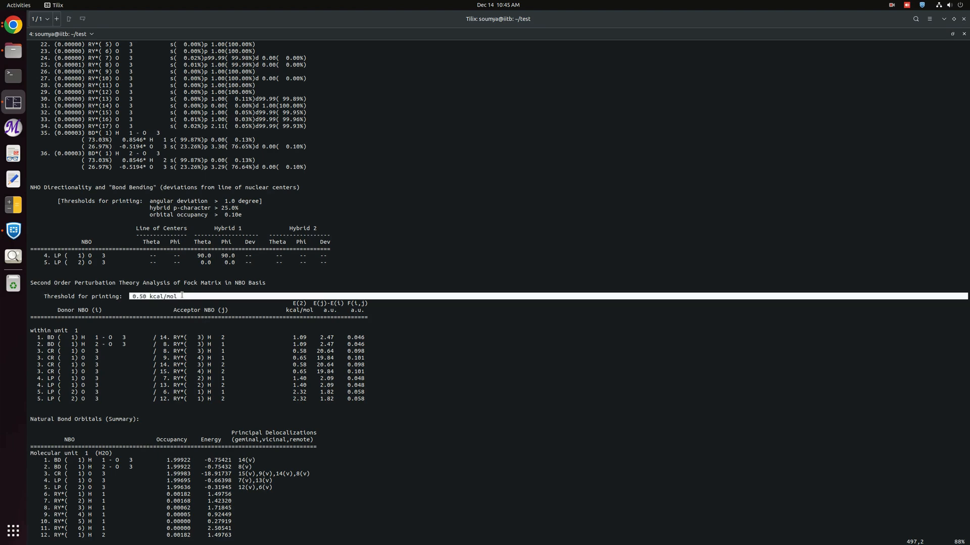
left_click(176, 296)
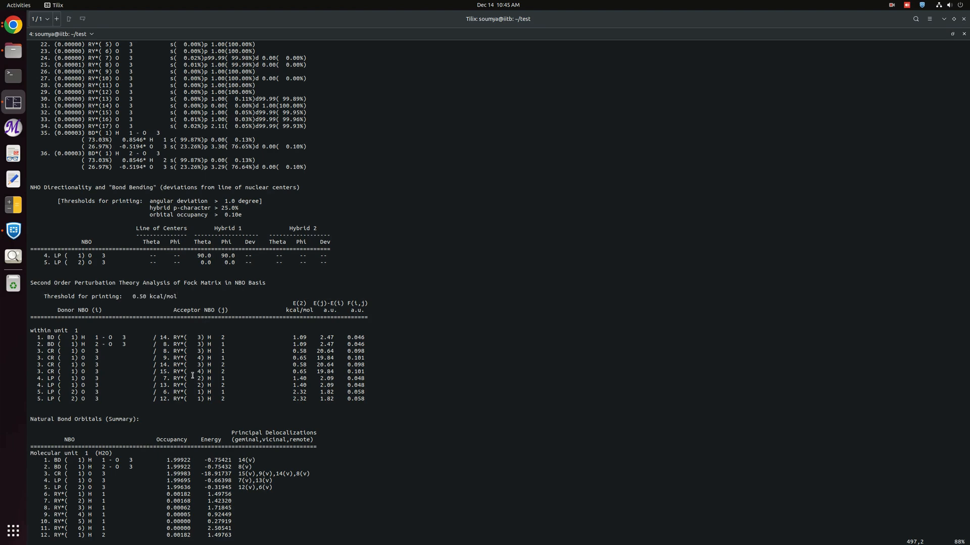
Scroll through the Natural Bond Orbitals summary and jump to the end of the log file.
scroll(193, 376, "down", 2)
scroll(193, 375, "down", 2)
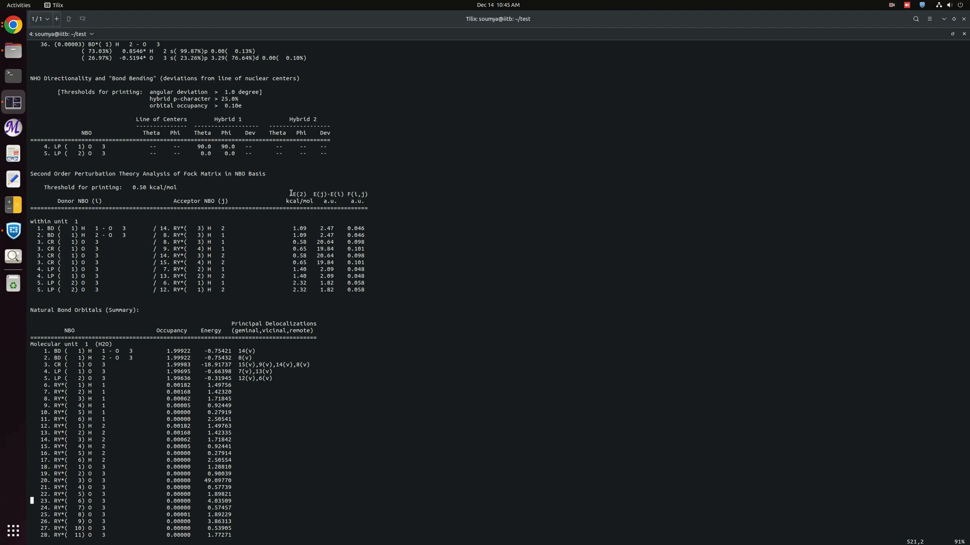
left_click_drag(292, 194, 307, 195)
key("shift+g")
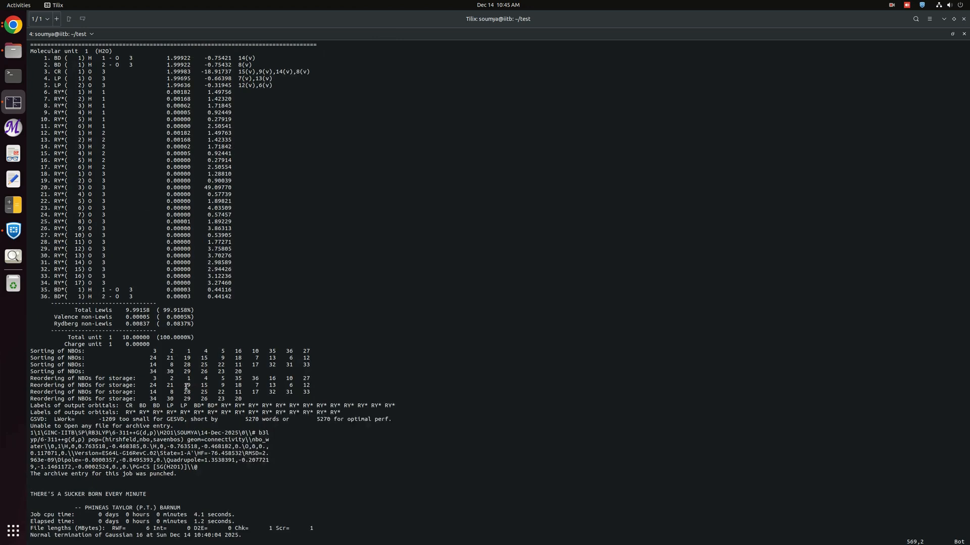